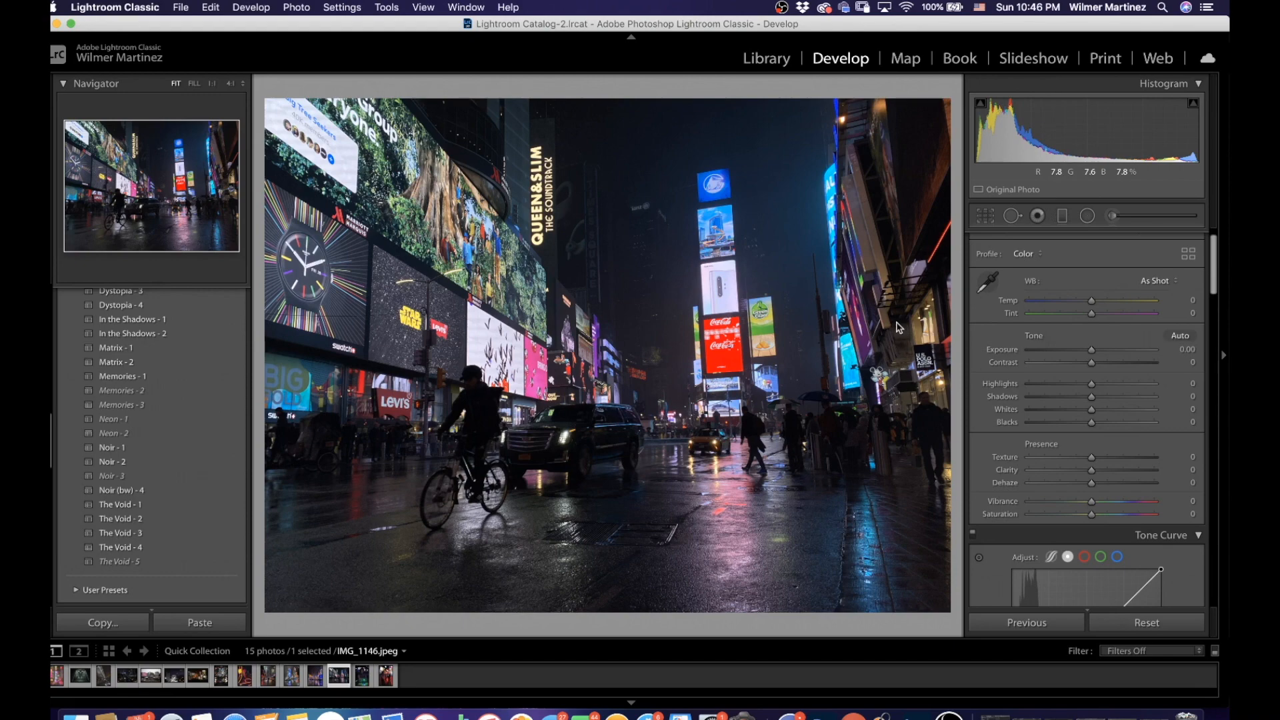
Shape the point tone curve by lifting the black point, lowering the darker tones to input 77, output 67, and anchoring the highlights at 211
scroll(1030, 357, down, 3)
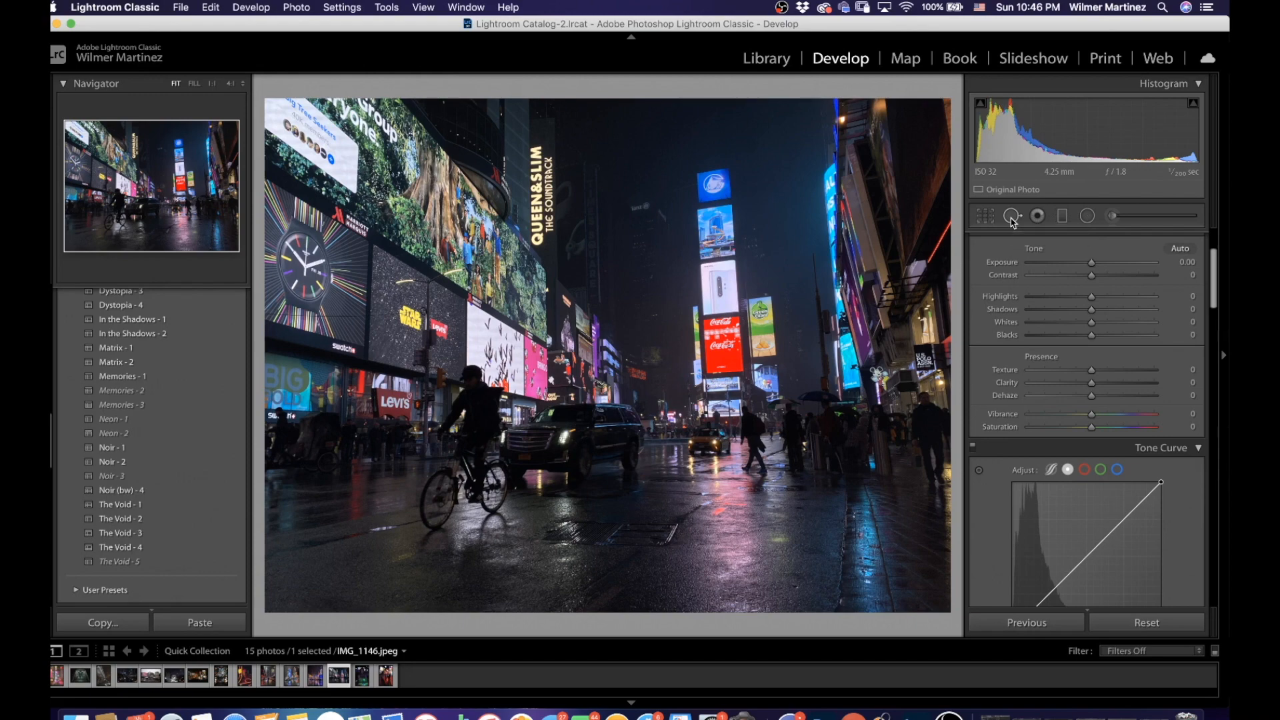
scroll(1013, 324, down, 3)
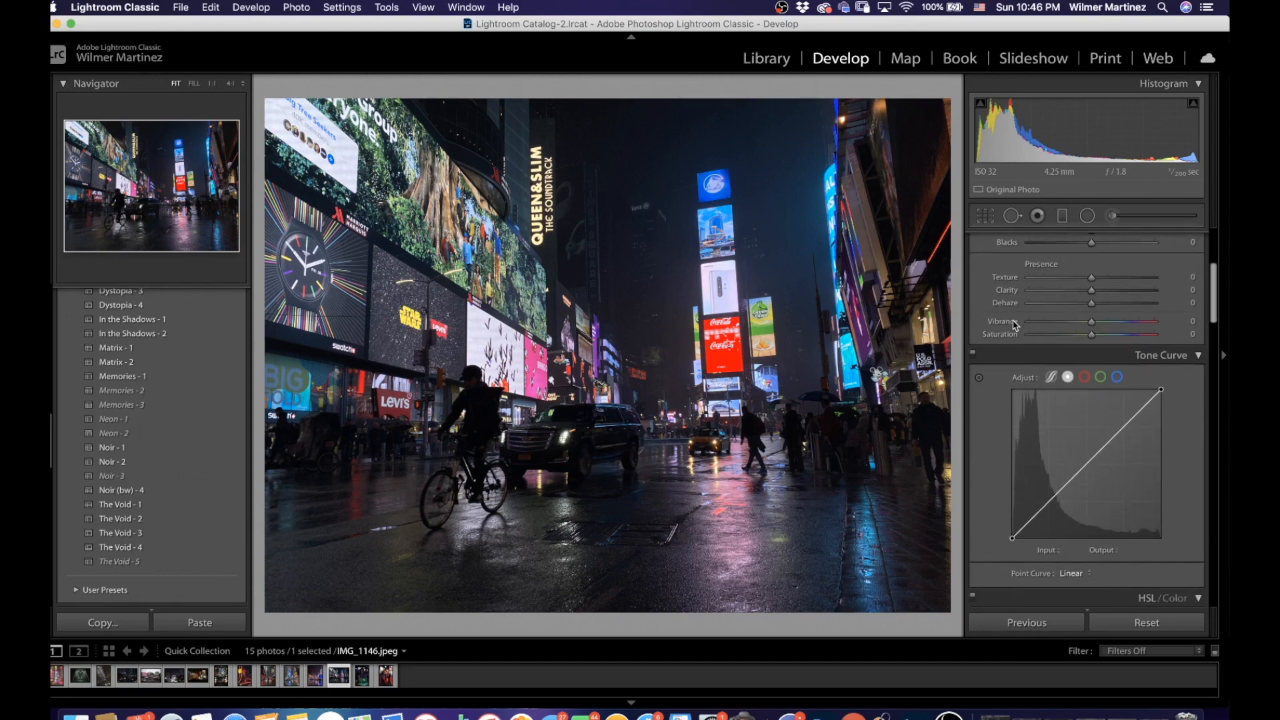
scroll(1013, 325, up, 5)
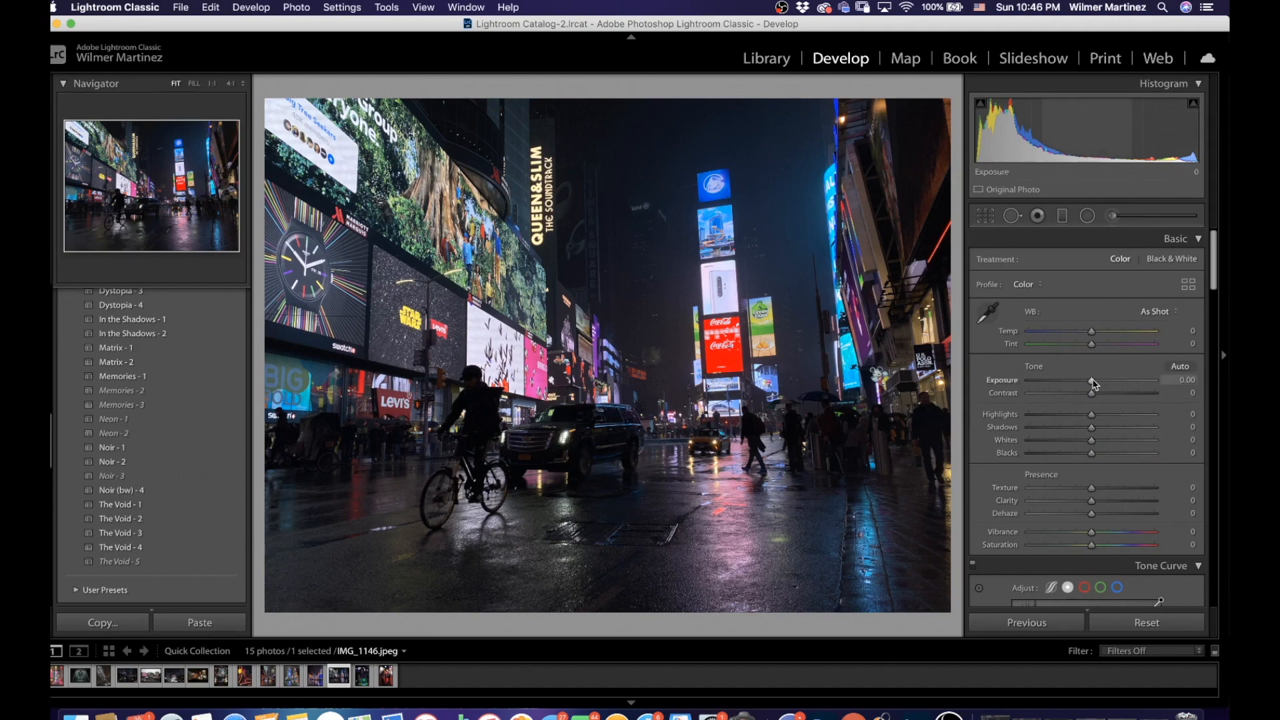
scroll(1100, 414, down, 5)
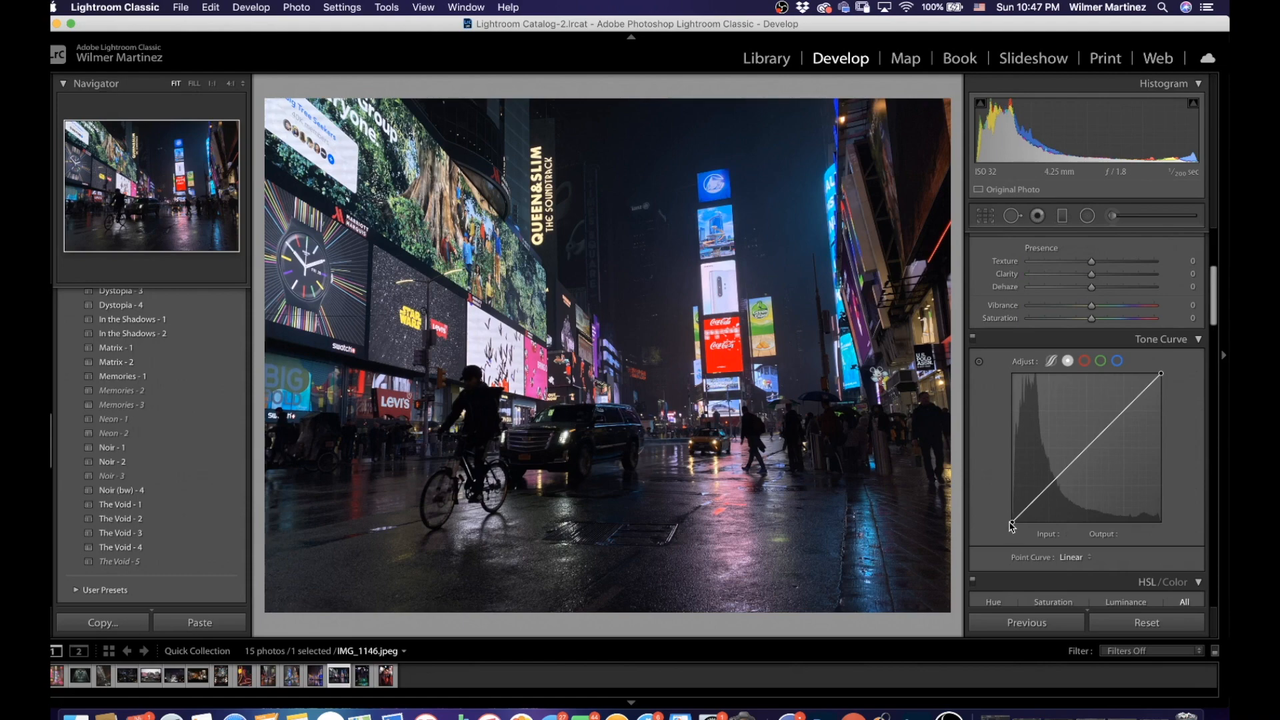
drag(1011, 524, 1002, 515)
drag(1052, 475, 1058, 485)
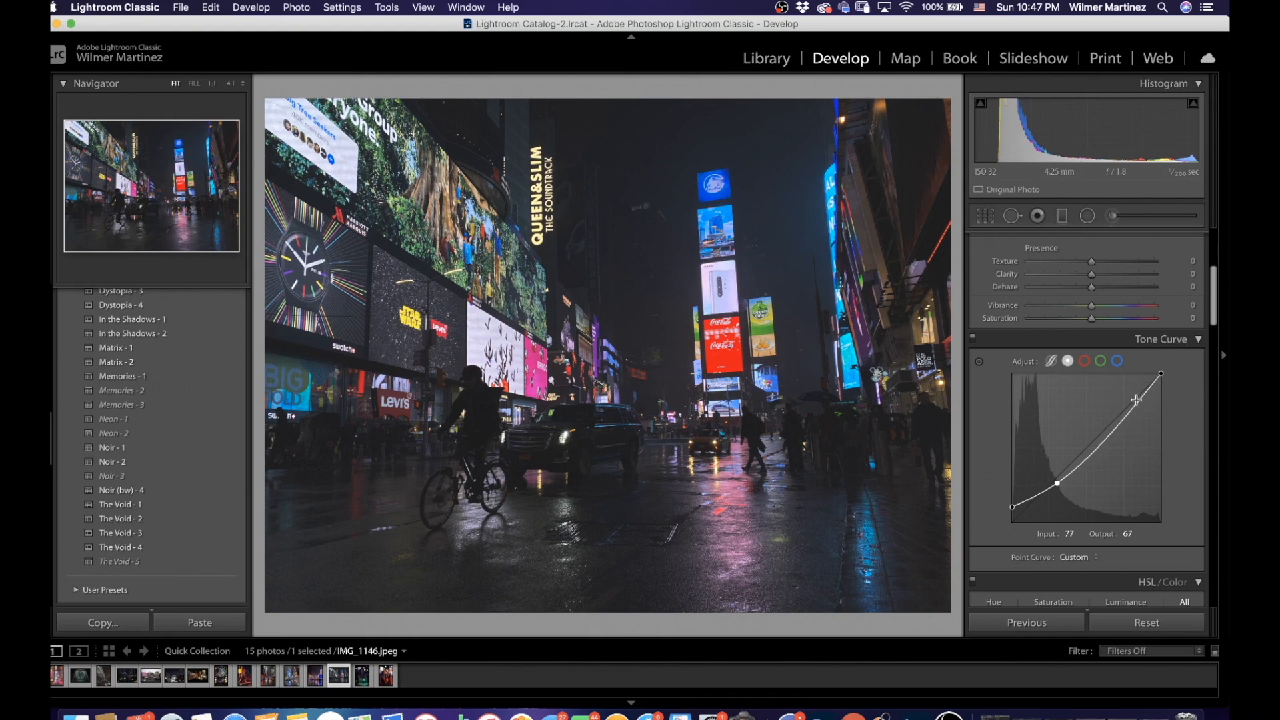
drag(1137, 402, 1132, 398)
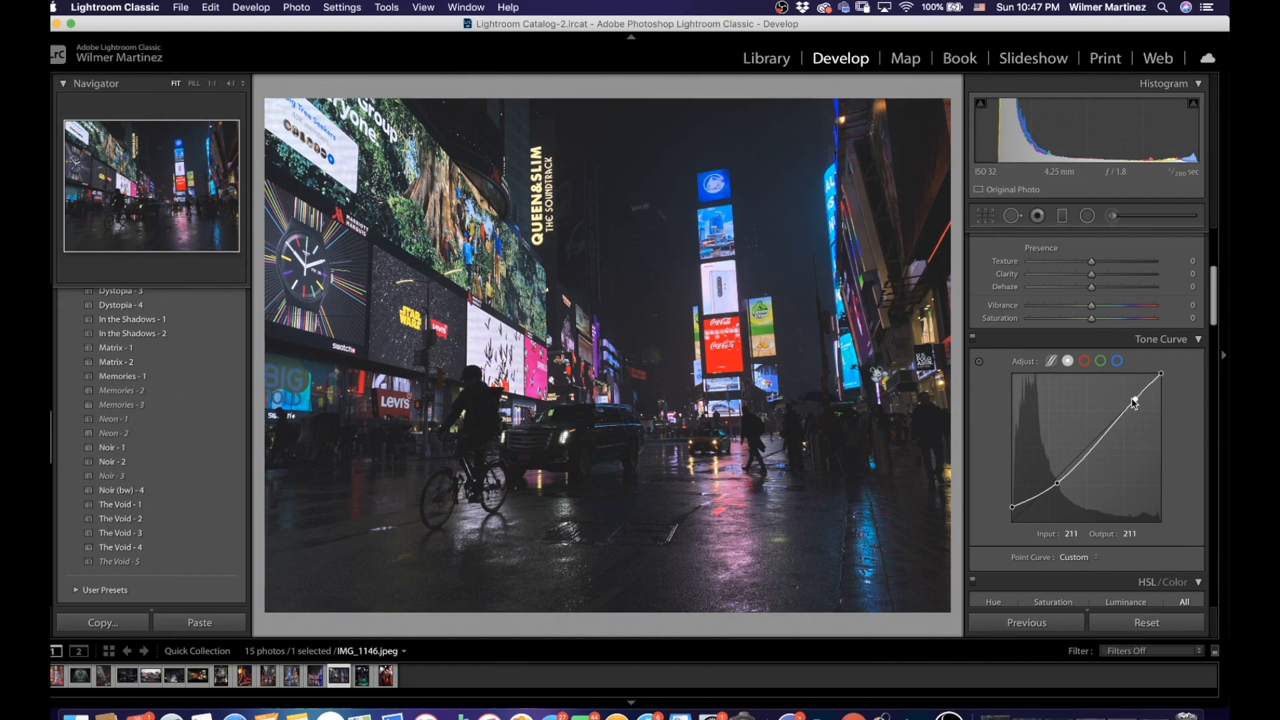
Compare the tone-curved photo with its original version
key(backslash)
key(backslash)
key(backslash)
key(backslash)
key(backslash)
key(backslash)
Raise the photo's Highlights to +30 in the basic tone adjustments
scroll(1120, 400, up, 6)
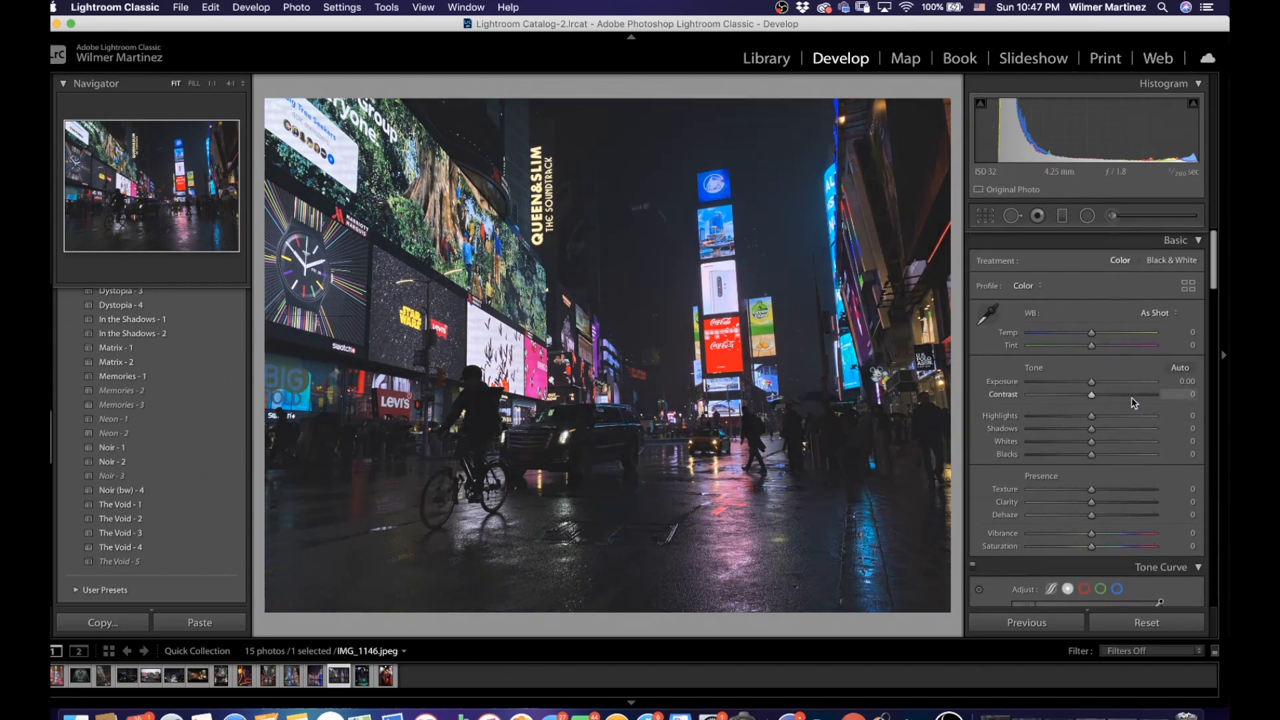
drag(1093, 415, 1110, 415)
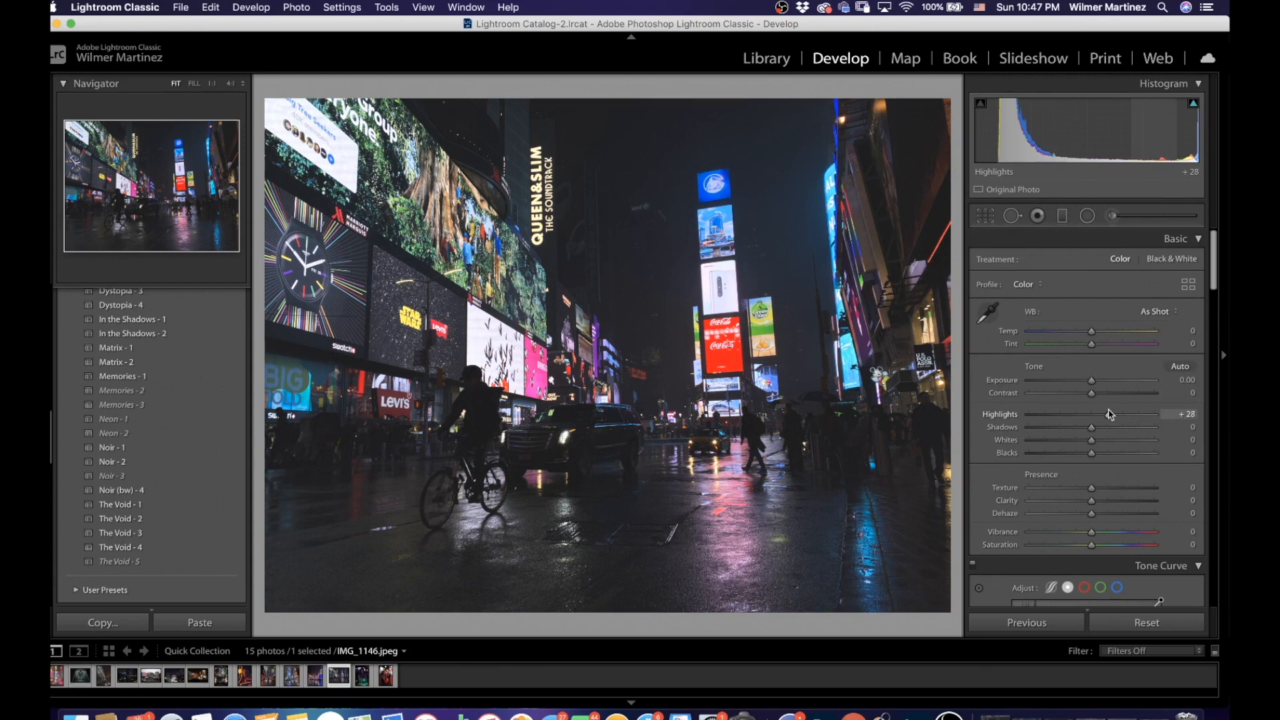
drag(1111, 414, 1112, 414)
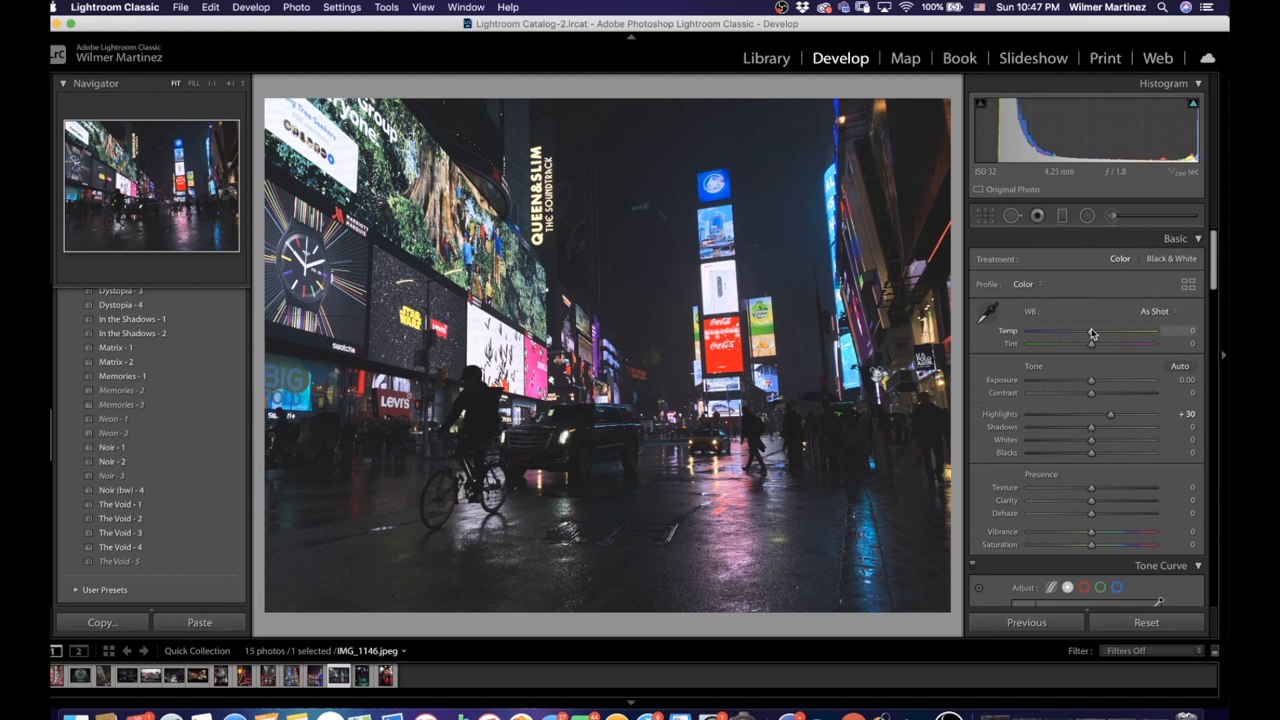
Cool the white balance by setting Temp to -15 and shift Tint toward green to -35
drag(1092, 333, 1081, 334)
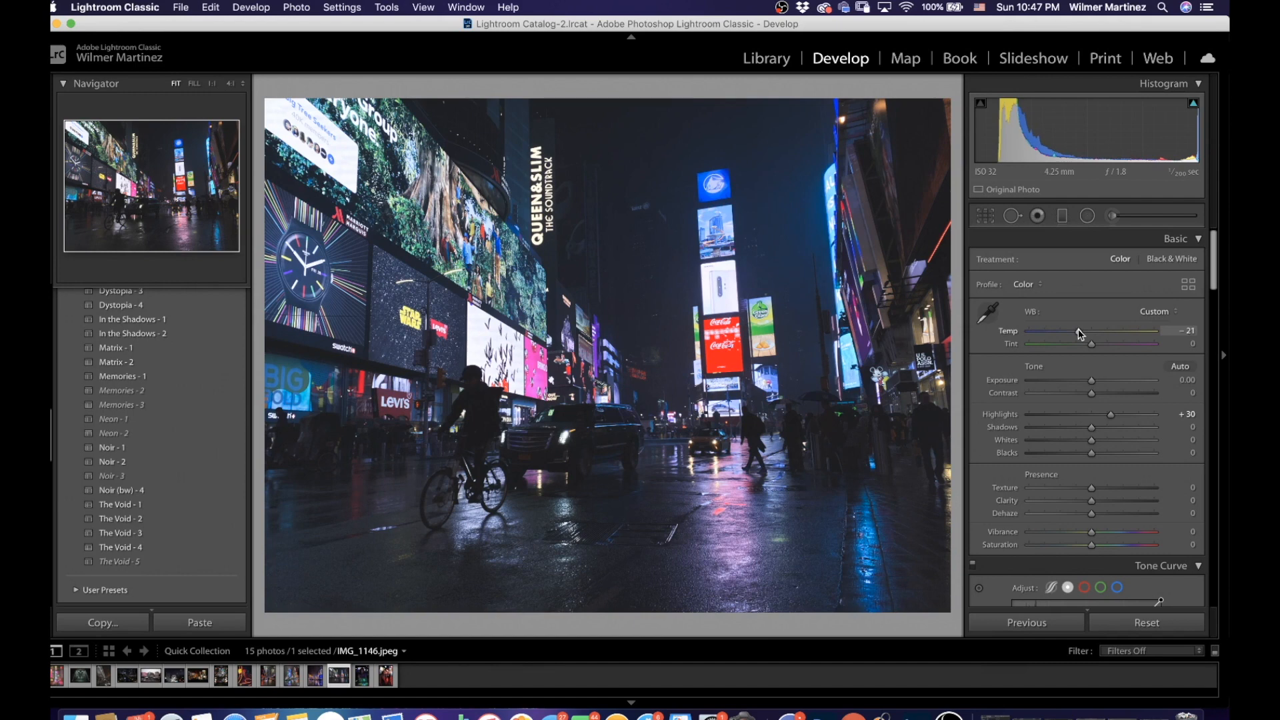
mouse_move(1078, 330)
mouse_down()
mouse_move(1114, 332)
mouse_move(1083, 338)
mouse_up()
mouse_move(1082, 347)
mouse_down()
mouse_move(1052, 347)
mouse_move(1066, 345)
mouse_up()
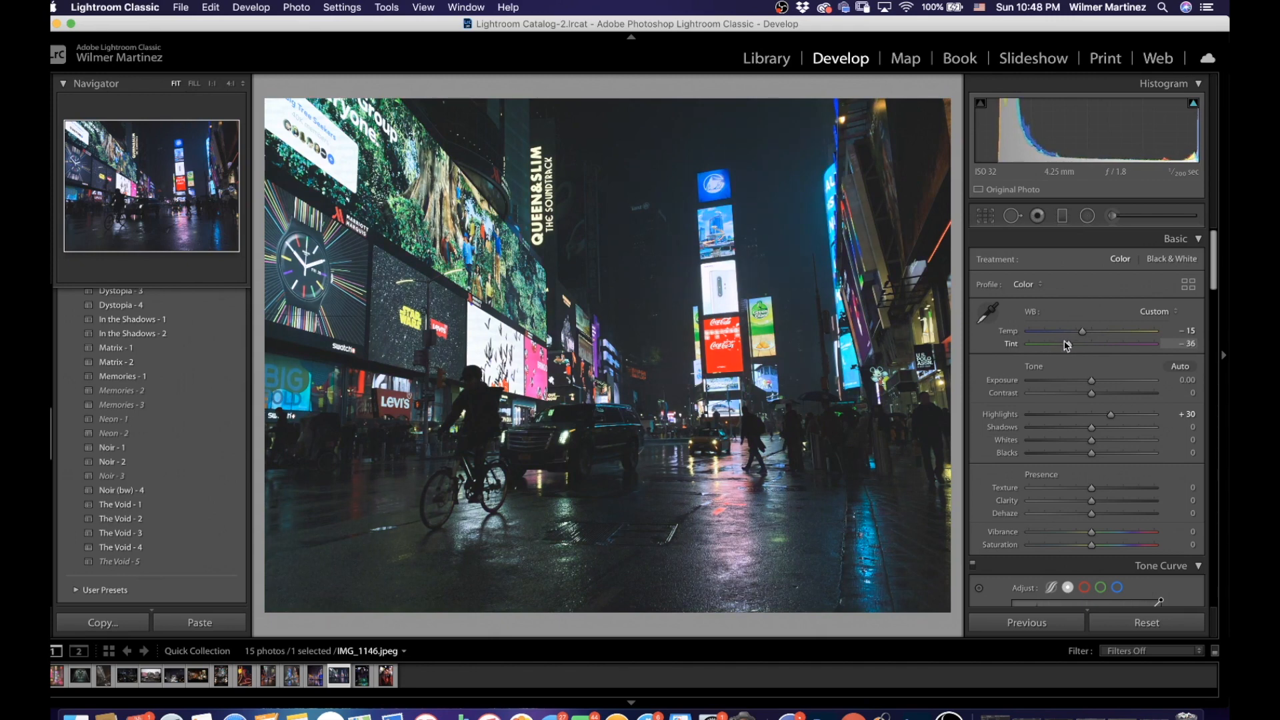
drag(1068, 346, 1067, 345)
Calibrate the primaries: blue hue -50 and saturation +30, green hue +15, red saturation +20
scroll(1066, 434, down, 5)
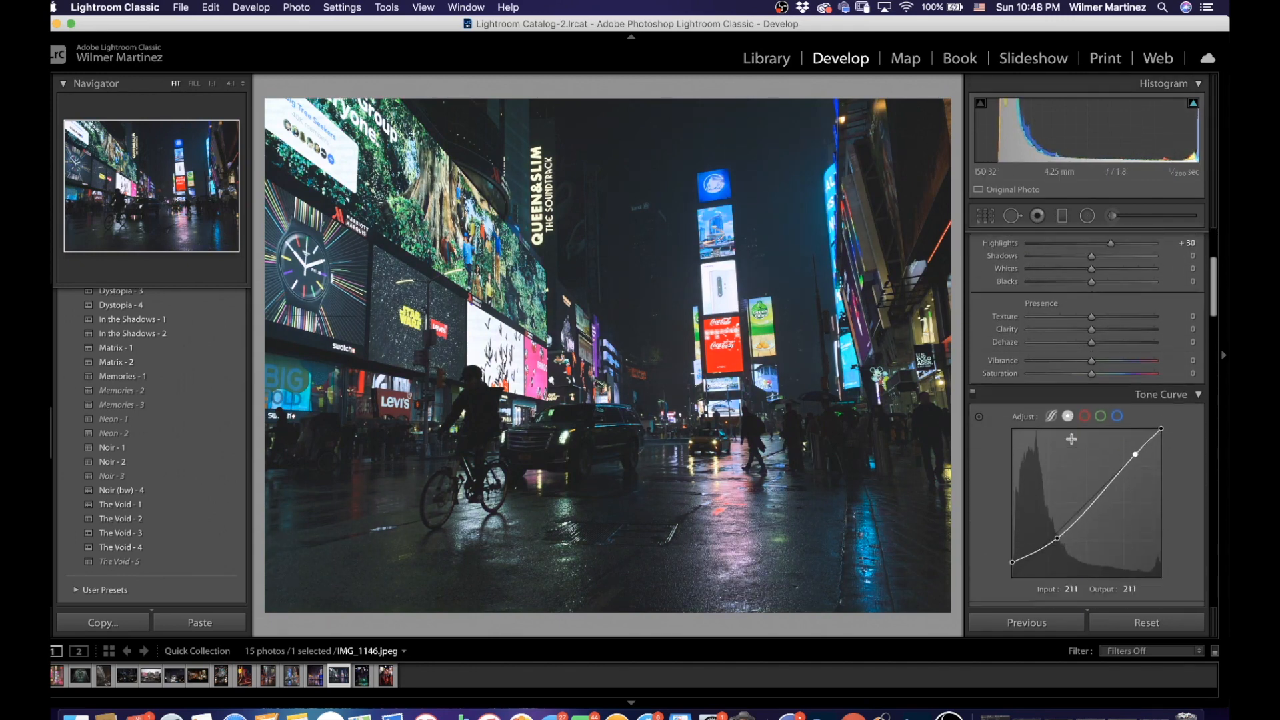
scroll(1067, 433, down, 20)
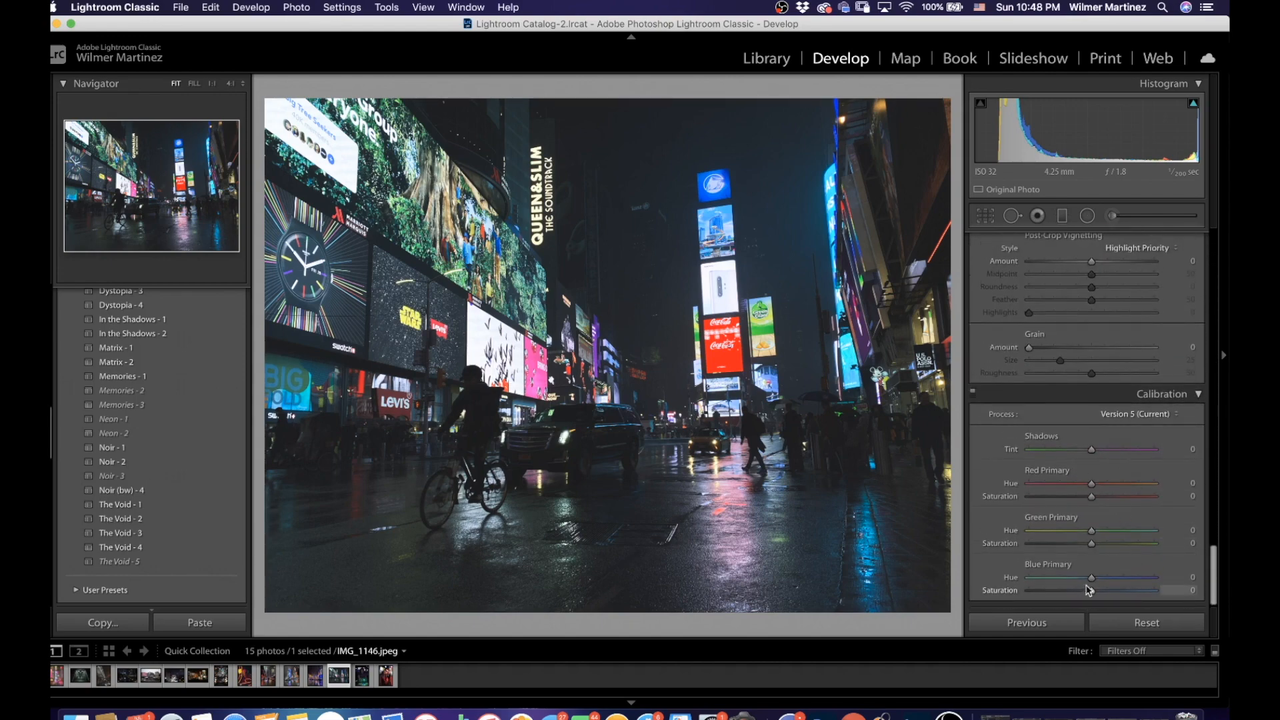
drag(1090, 583, 1056, 583)
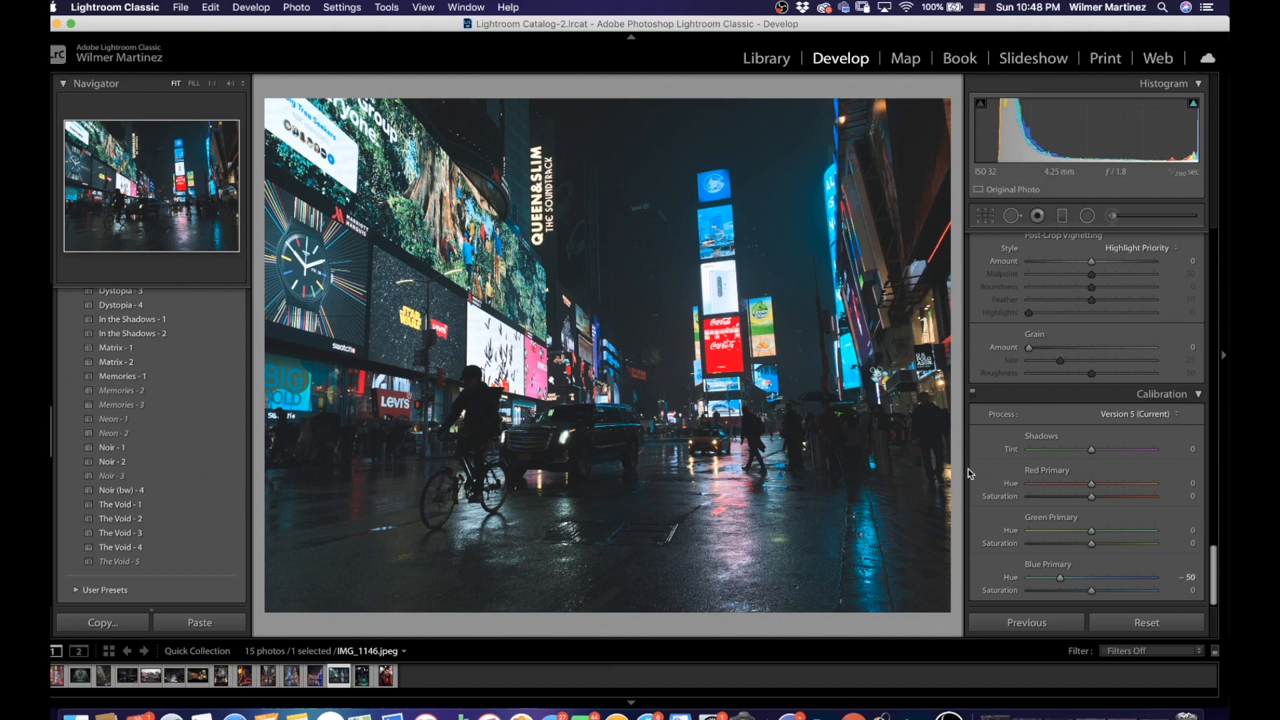
drag(1092, 591, 1109, 590)
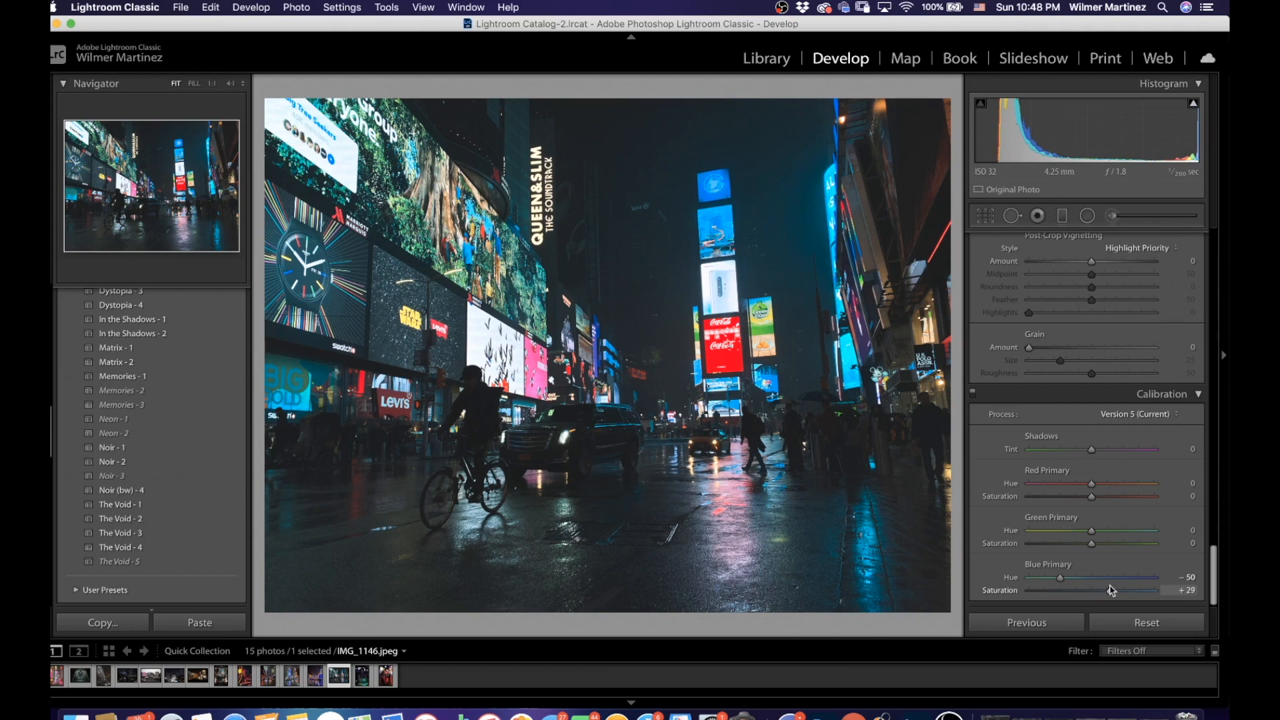
drag(1094, 532, 1111, 500)
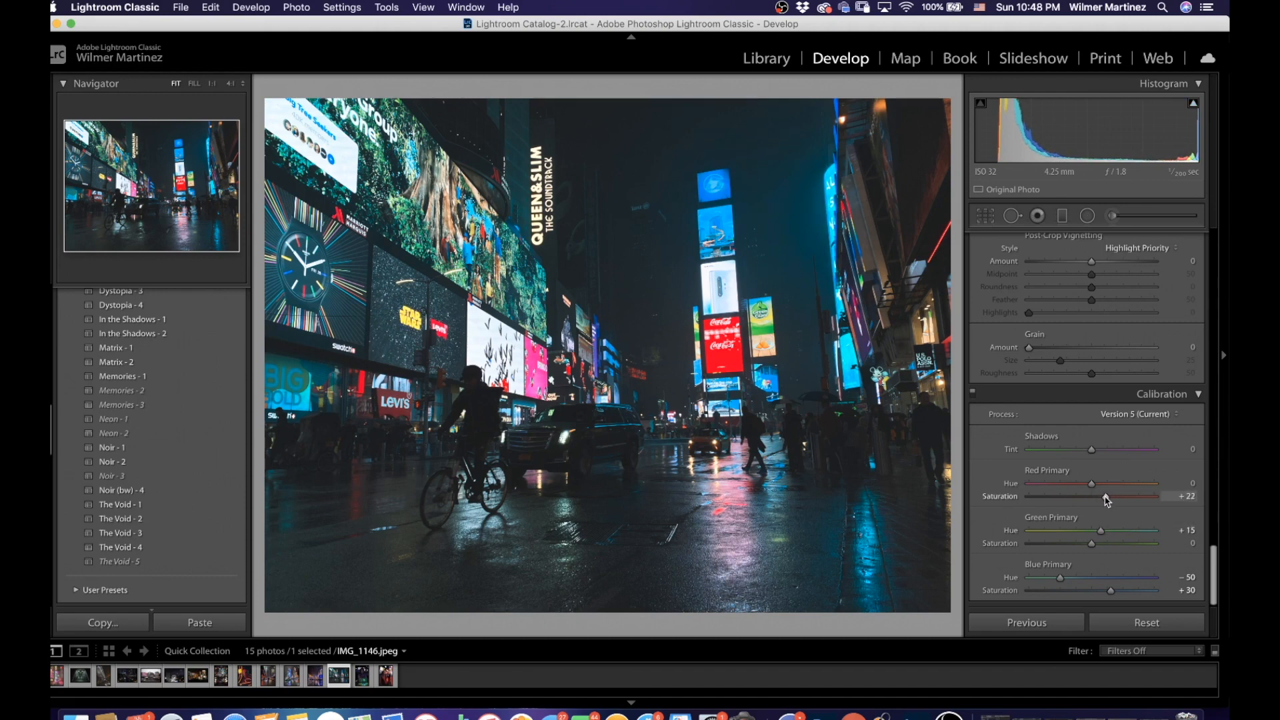
Compare the colour-calibrated photo repeatedly with the unedited version
scroll(1104, 500, up, 3)
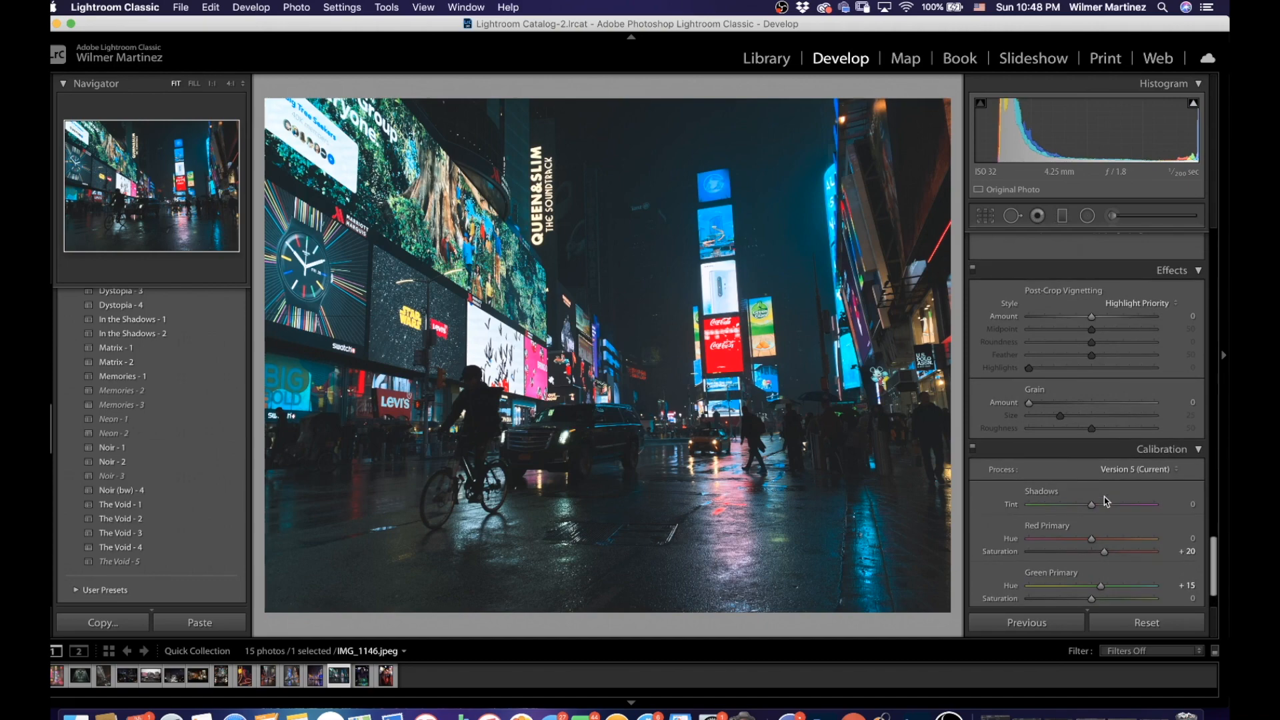
key(backslash)
key(backslash)
key(backslash)
key(backslash)
scroll(1104, 501, up, 5)
key(backslash)
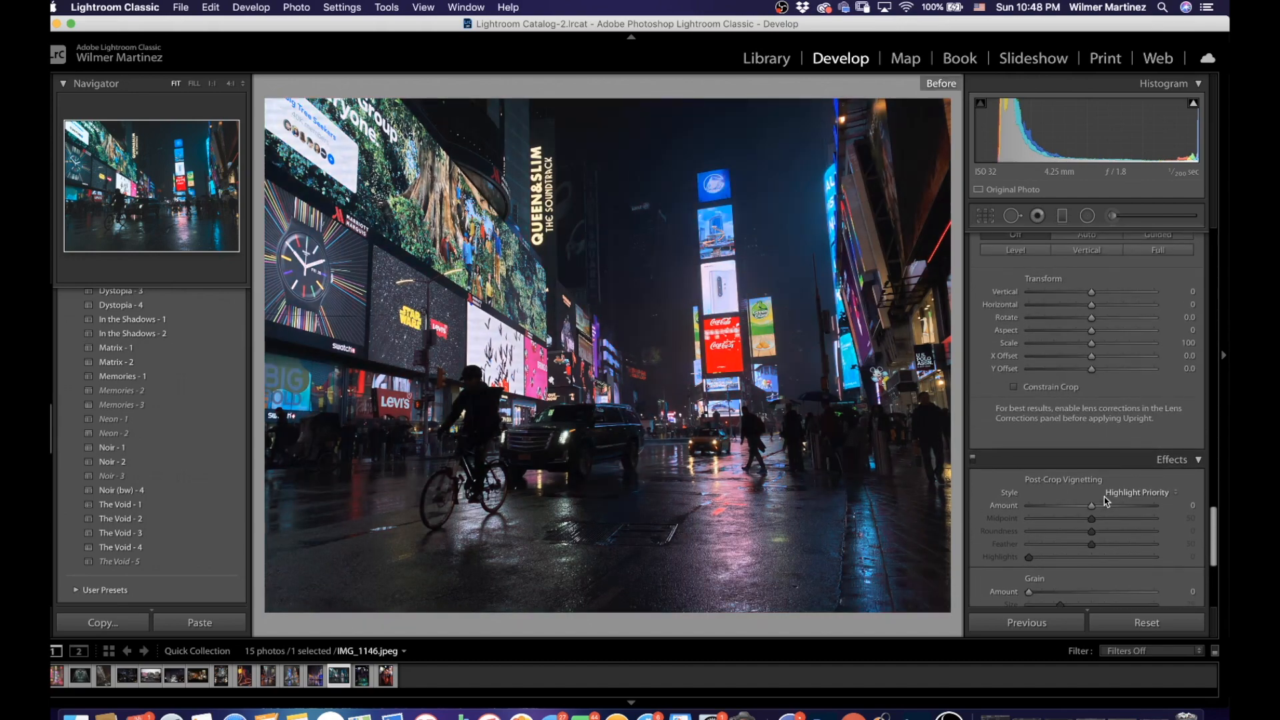
key(backslash)
key(backslash)
key(backslash)
key(backslash)
key(backslash)
Split tone the shadows with a purple tint at hue 286 and saturation 10
scroll(1107, 501, up, 10)
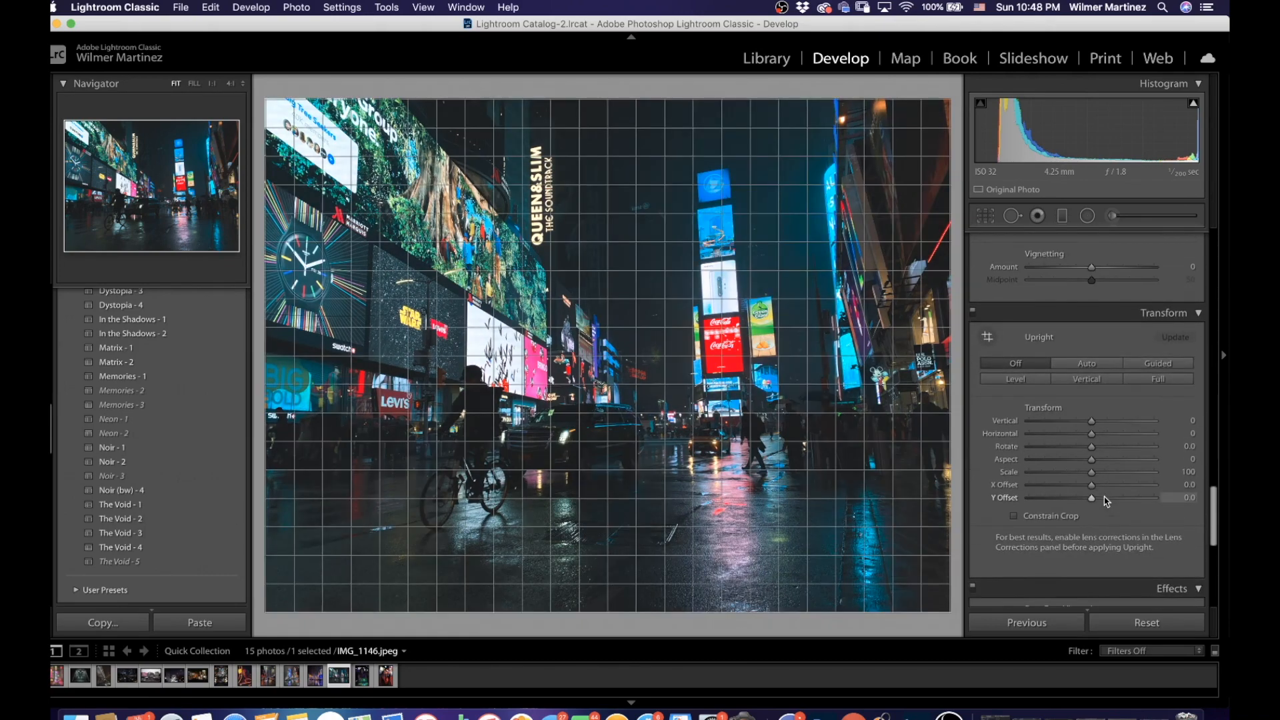
scroll(1104, 415, up, 5)
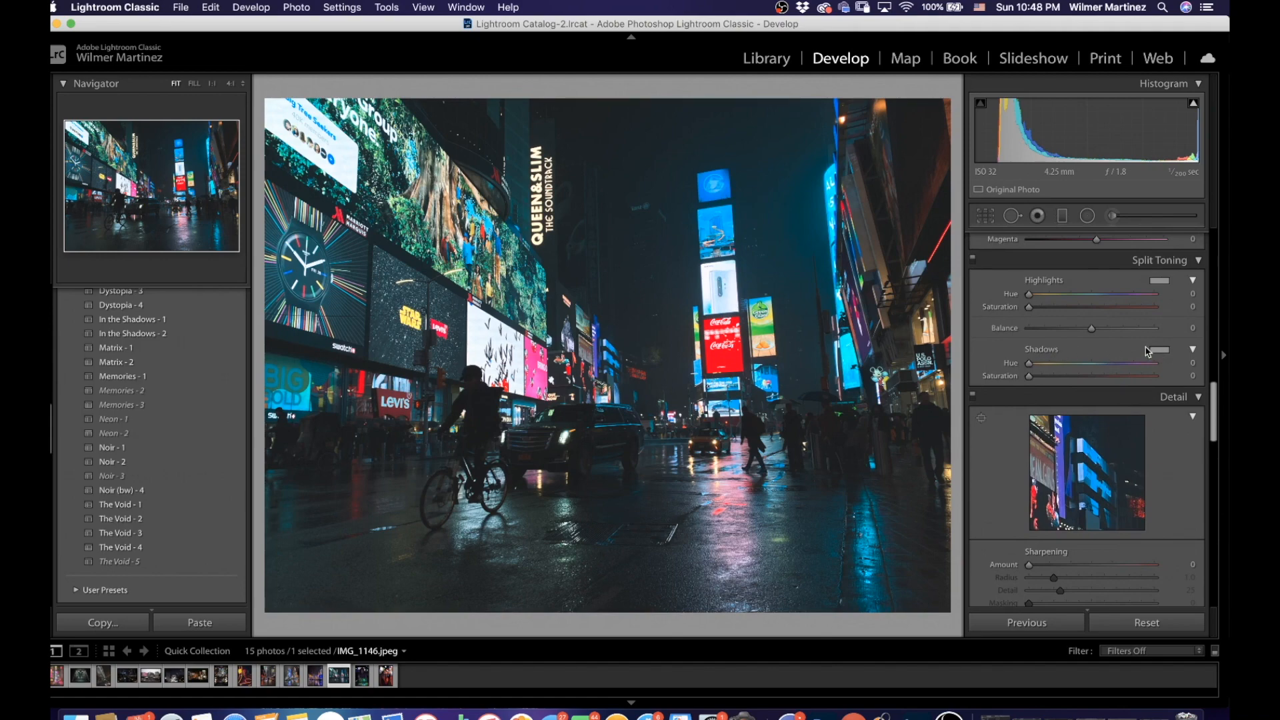
click(1154, 350)
click(1074, 355)
drag(1083, 432, 1028, 436)
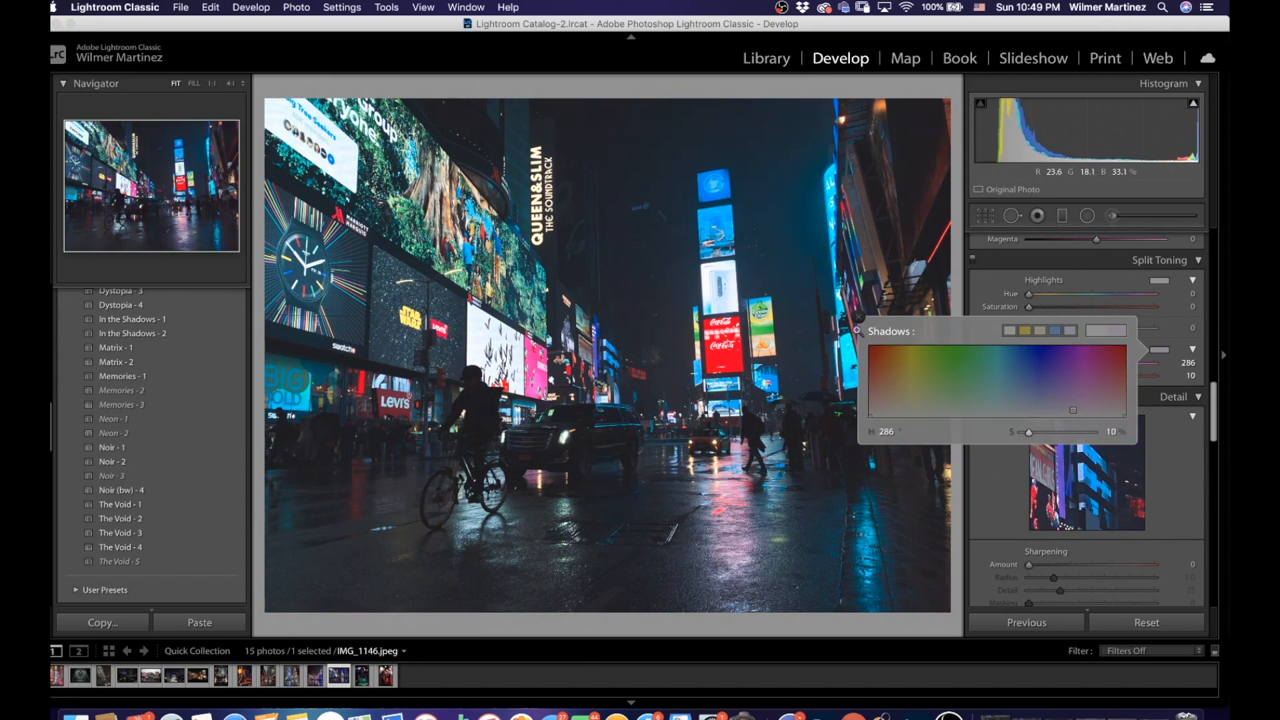
click(859, 318)
Check the shadow tint by comparing the photo before and after editing
key(backslash)
key(backslash)
key(backslash)
key(backslash)
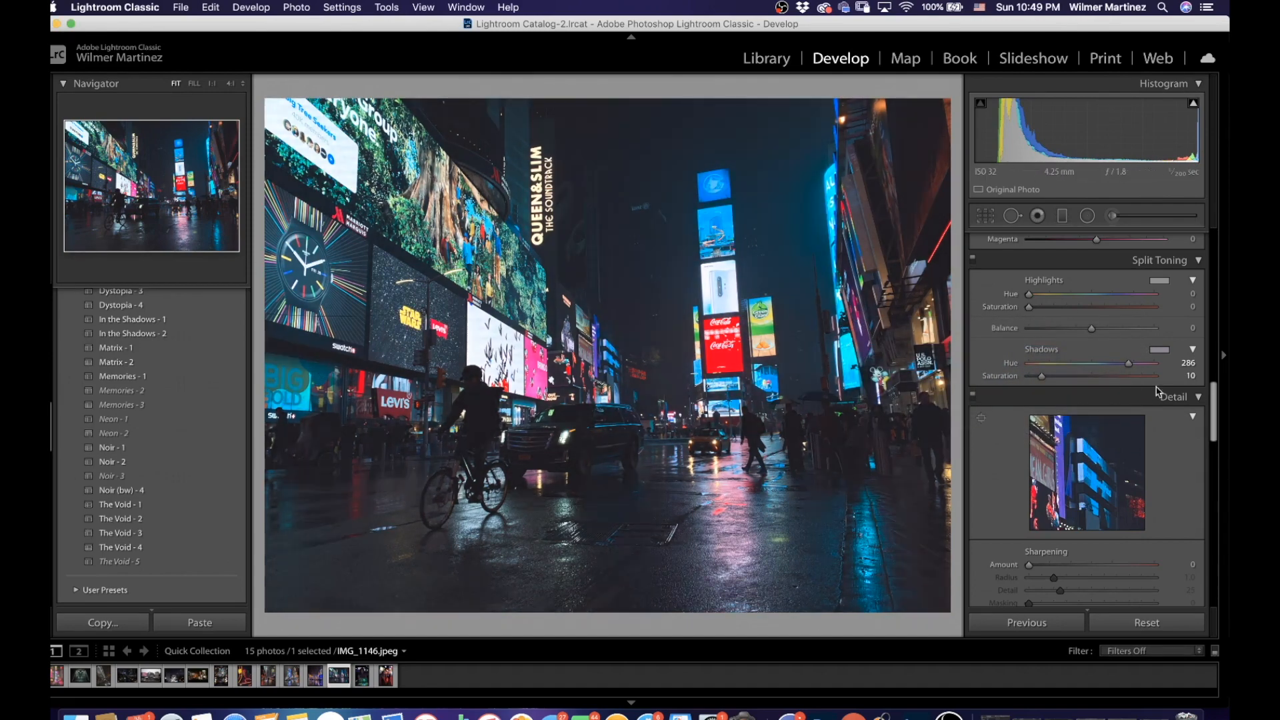
Split tone the highlights yellow-green at hue 68 and saturation 96, set Balance to +15, and compare the photo with the original
click(1155, 280)
click(917, 288)
mouse_move(917, 288)
mouse_down()
mouse_move(1037, 287)
mouse_move(917, 278)
mouse_up()
click(859, 248)
mouse_move(1091, 331)
mouse_down()
mouse_move(1113, 330)
mouse_move(1098, 330)
mouse_up()
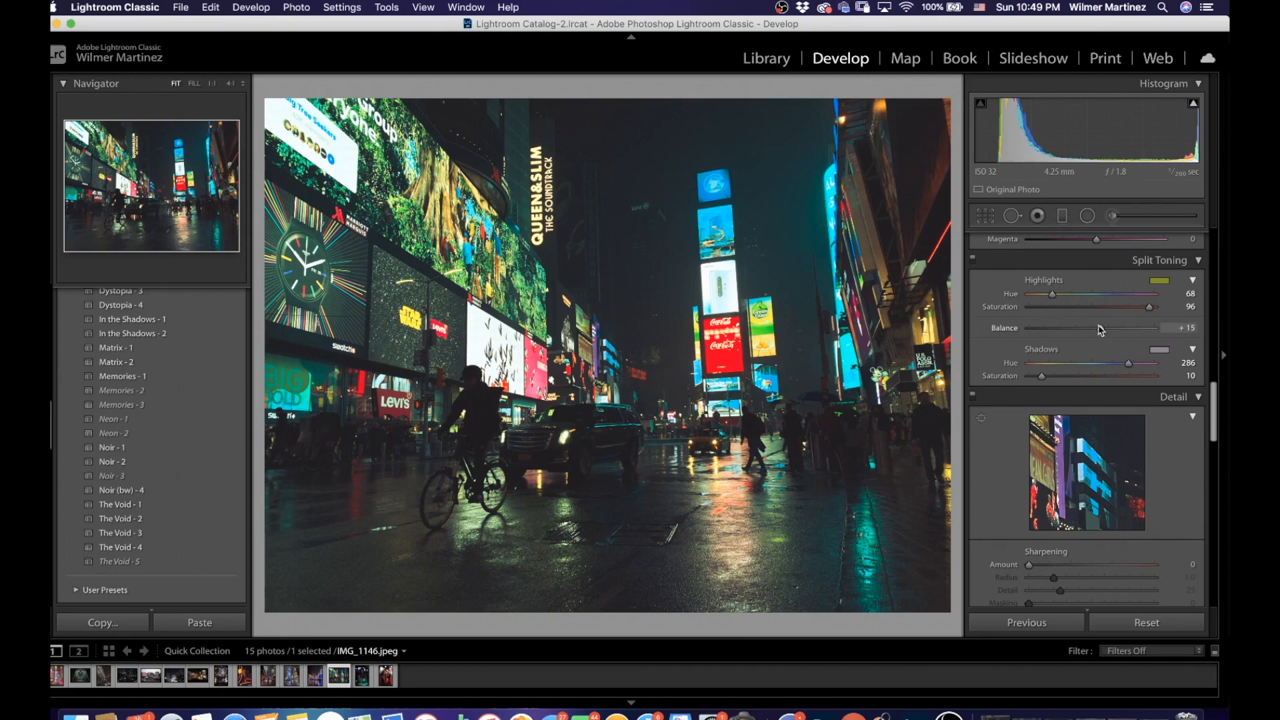
key(backslash)
key(backslash)
Raise the photo's Vibrance to +25
scroll(1100, 328, up, 12)
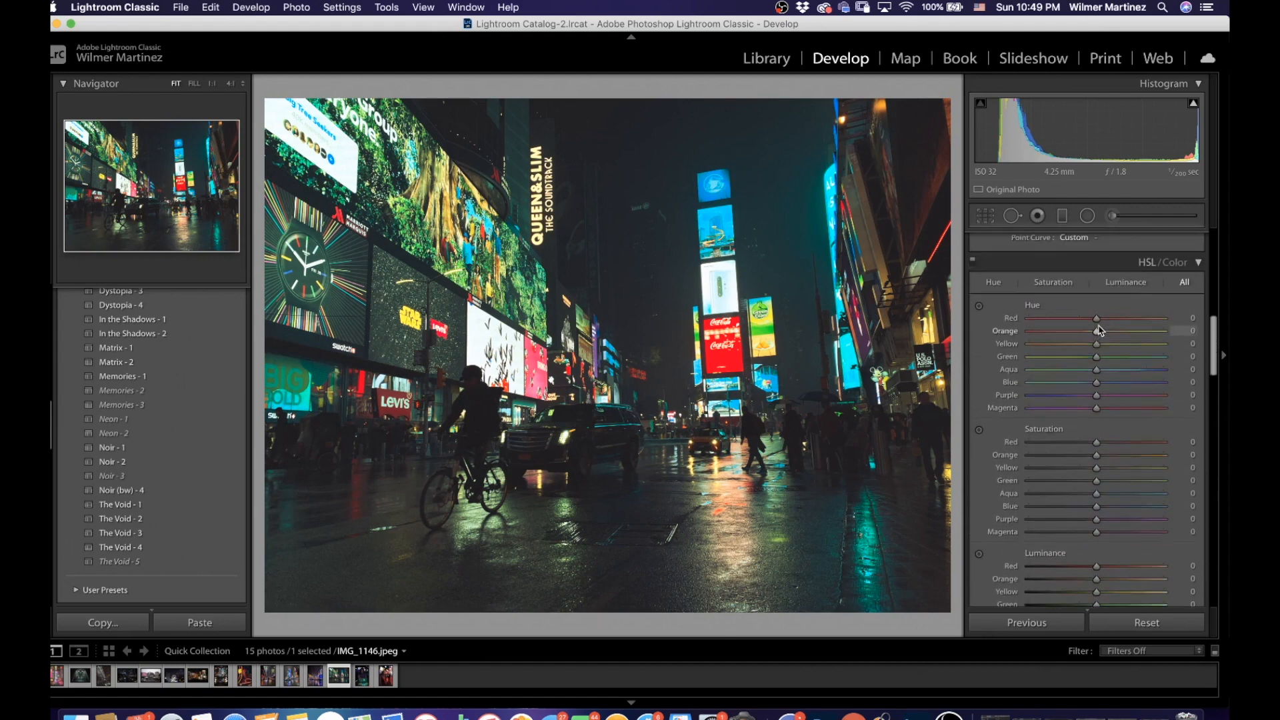
scroll(1100, 329, up, 10)
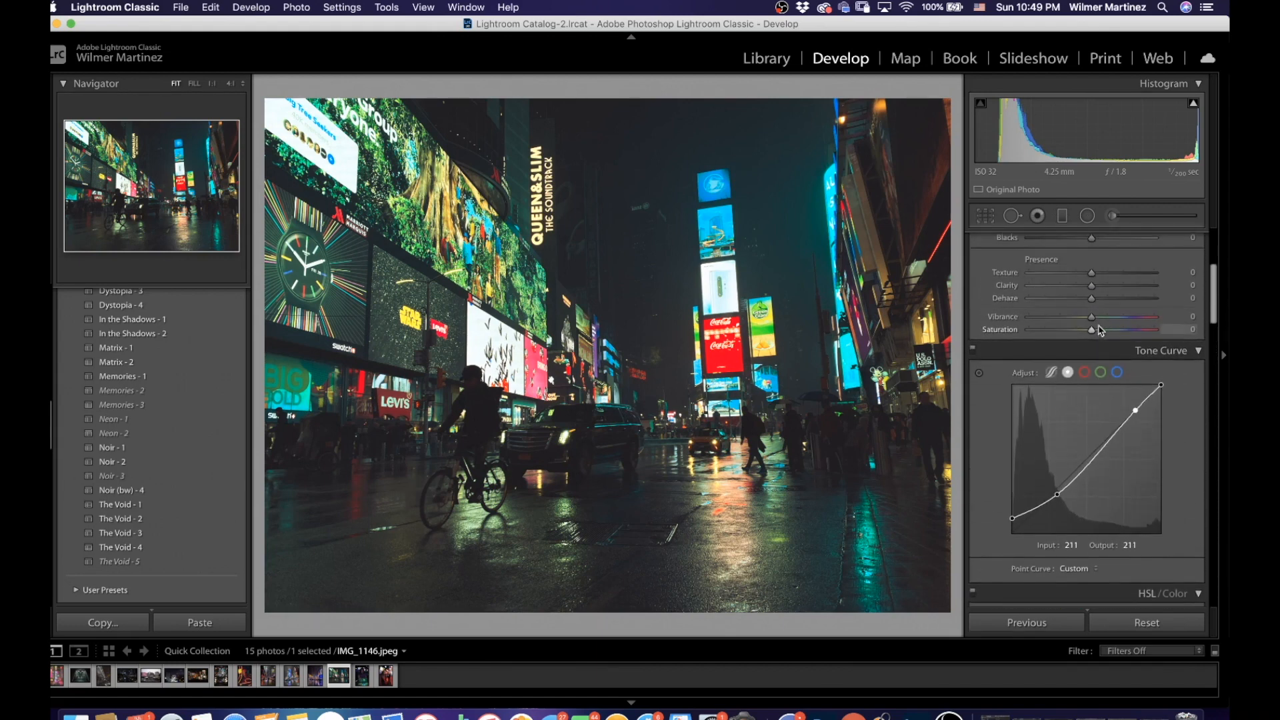
scroll(1100, 329, up, 3)
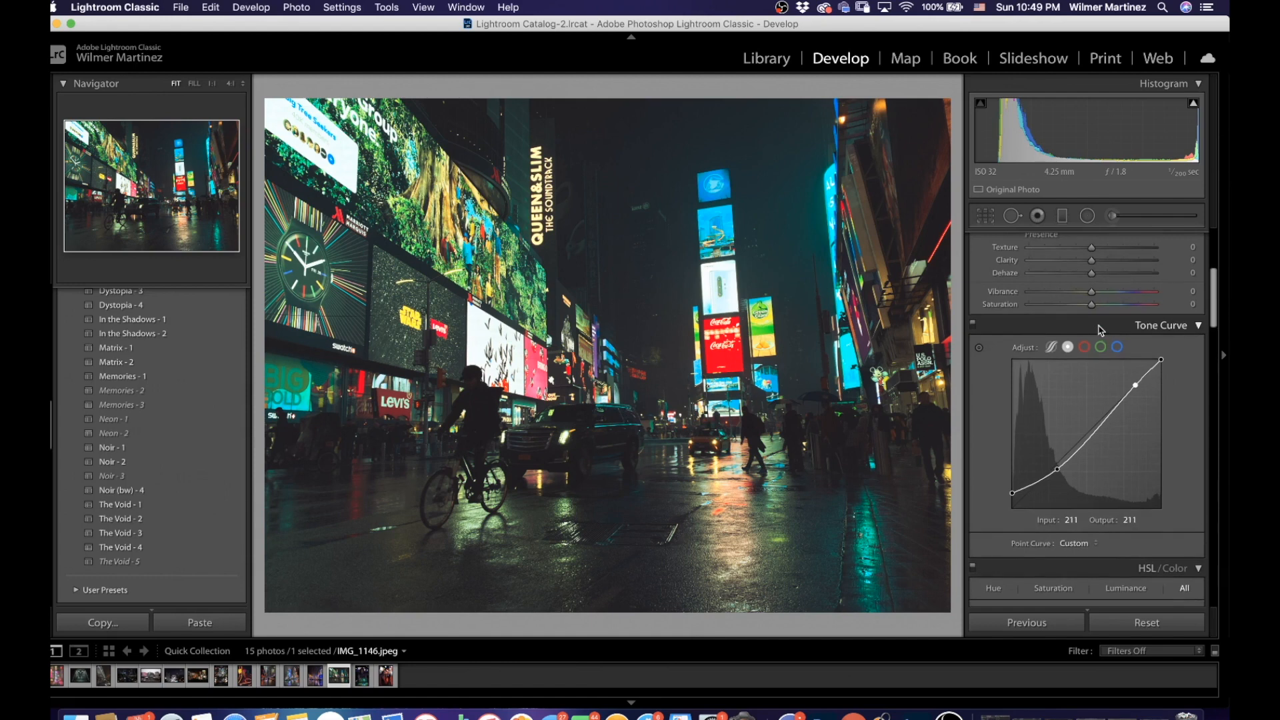
scroll(1098, 329, up, 4)
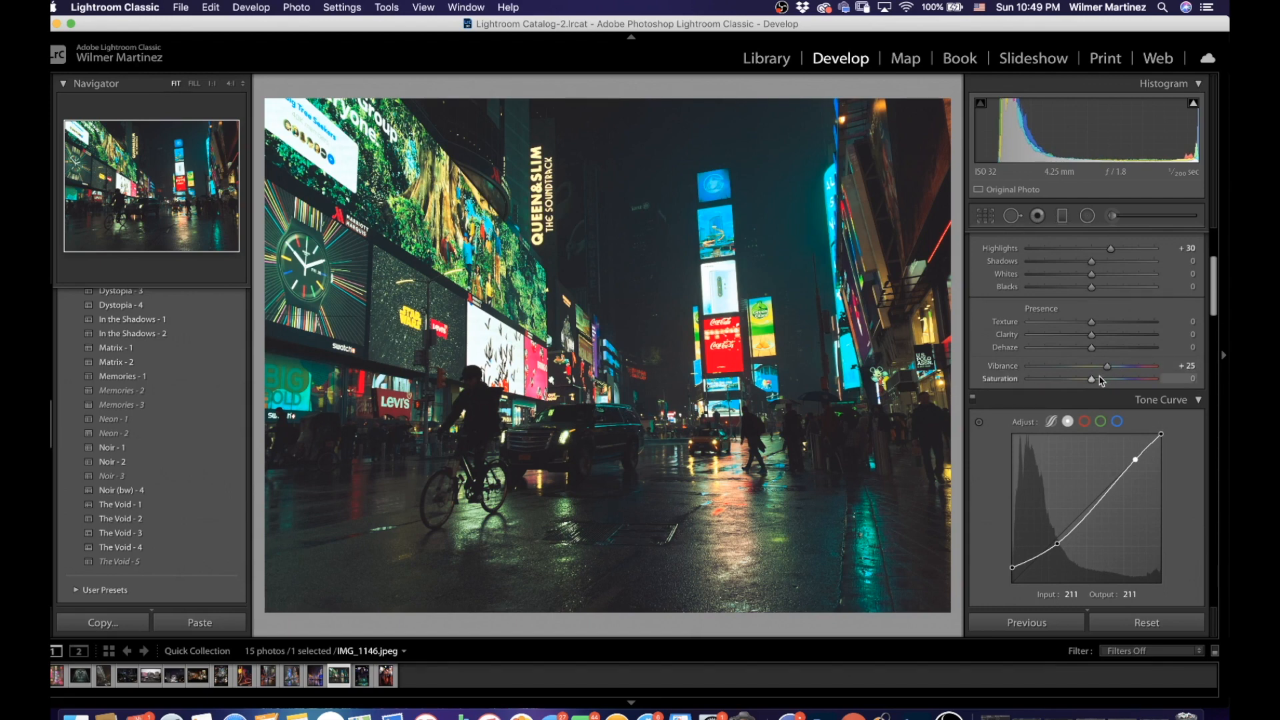
click(1094, 379)
drag(1094, 379, 1099, 381)
drag(1098, 386, 1003, 380)
double_click(1002, 379)
Refine the basic adjustments with Clarity +10, Shadows -32, Blacks +25 and Exposure +0.05
drag(1098, 340, 1112, 339)
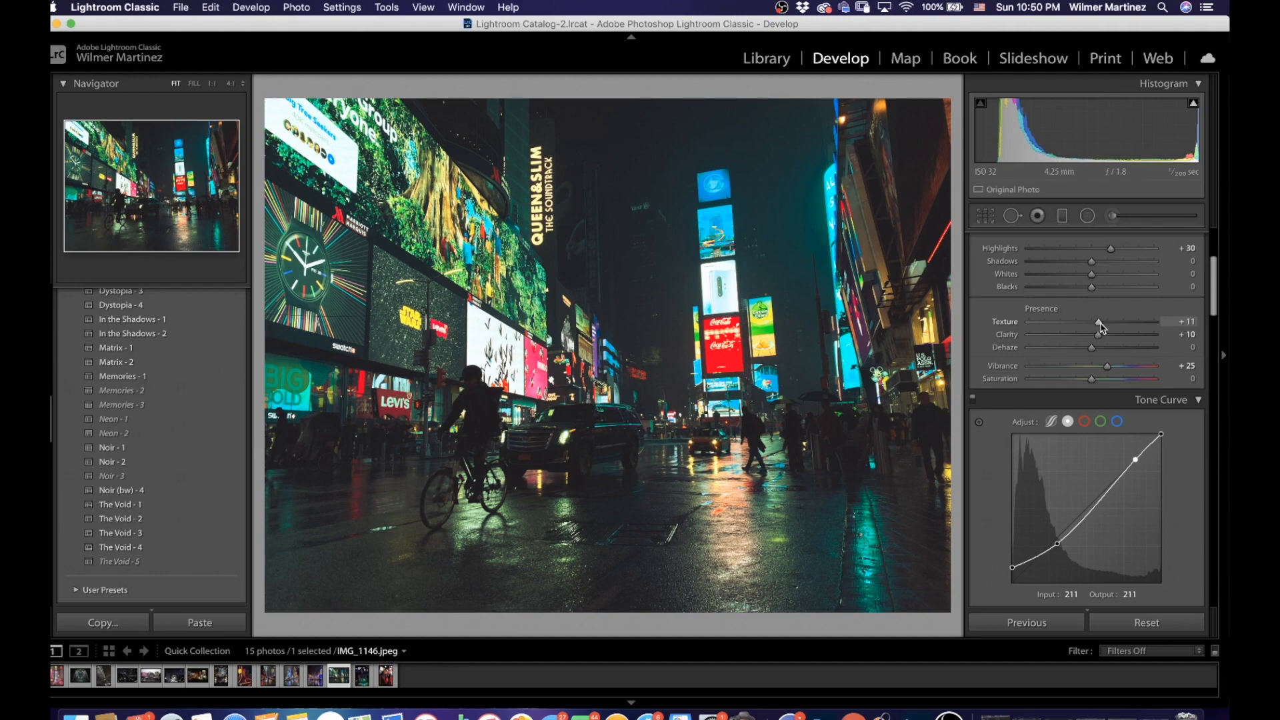
scroll(1098, 326, up, 2)
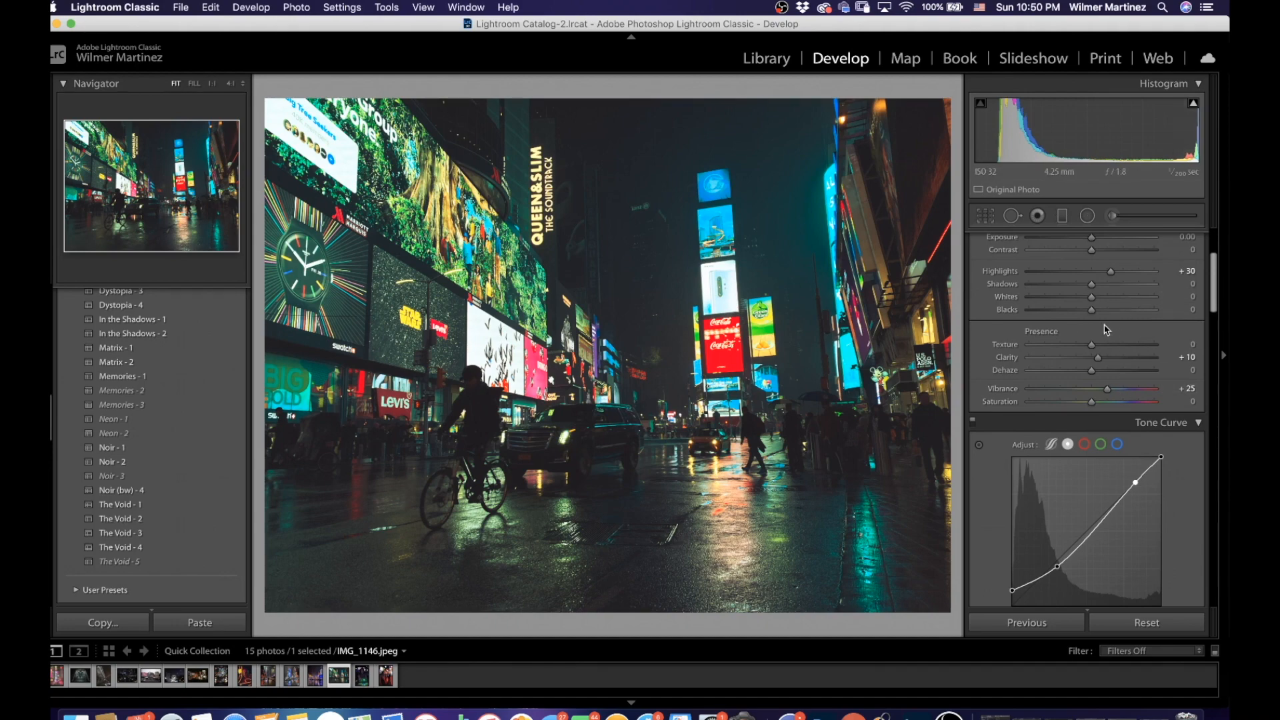
scroll(1110, 332, up, 2)
mouse_move(1091, 310)
mouse_down()
mouse_move(1120, 313)
mouse_move(1037, 311)
mouse_move(1074, 321)
mouse_up()
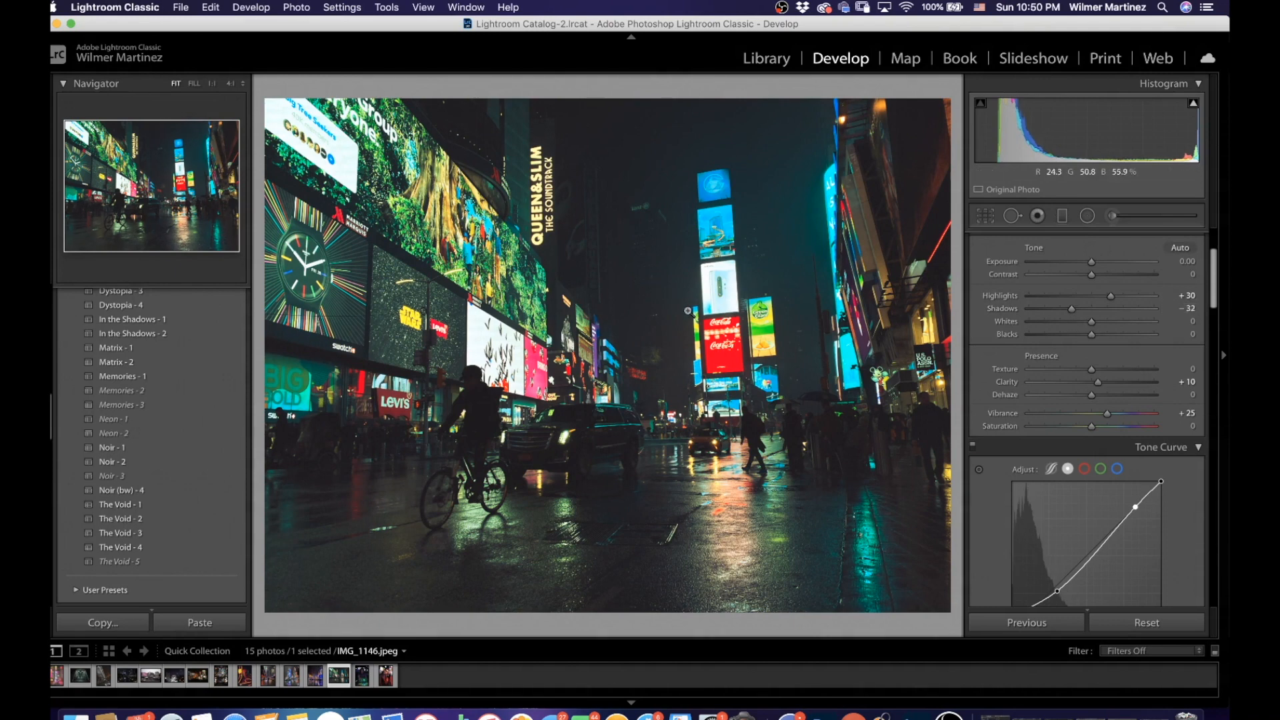
drag(1091, 335, 1121, 340)
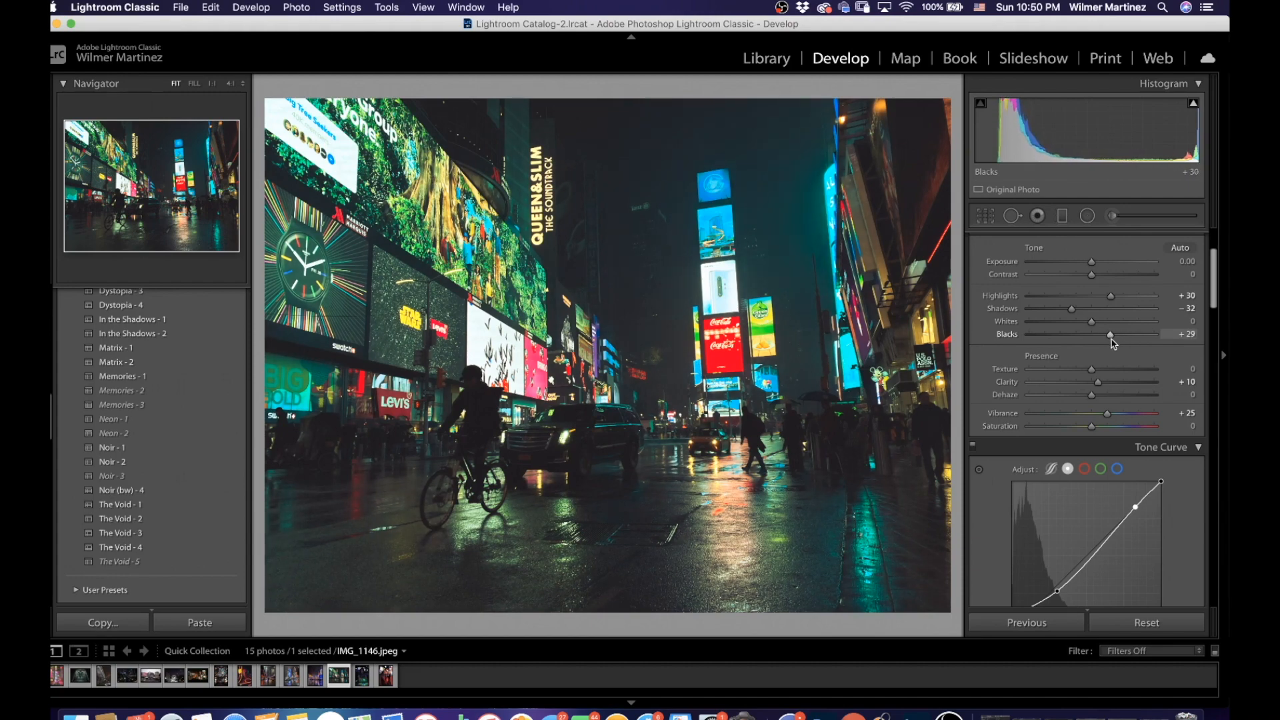
scroll(1107, 333, up, 1)
drag(1092, 284, 1093, 288)
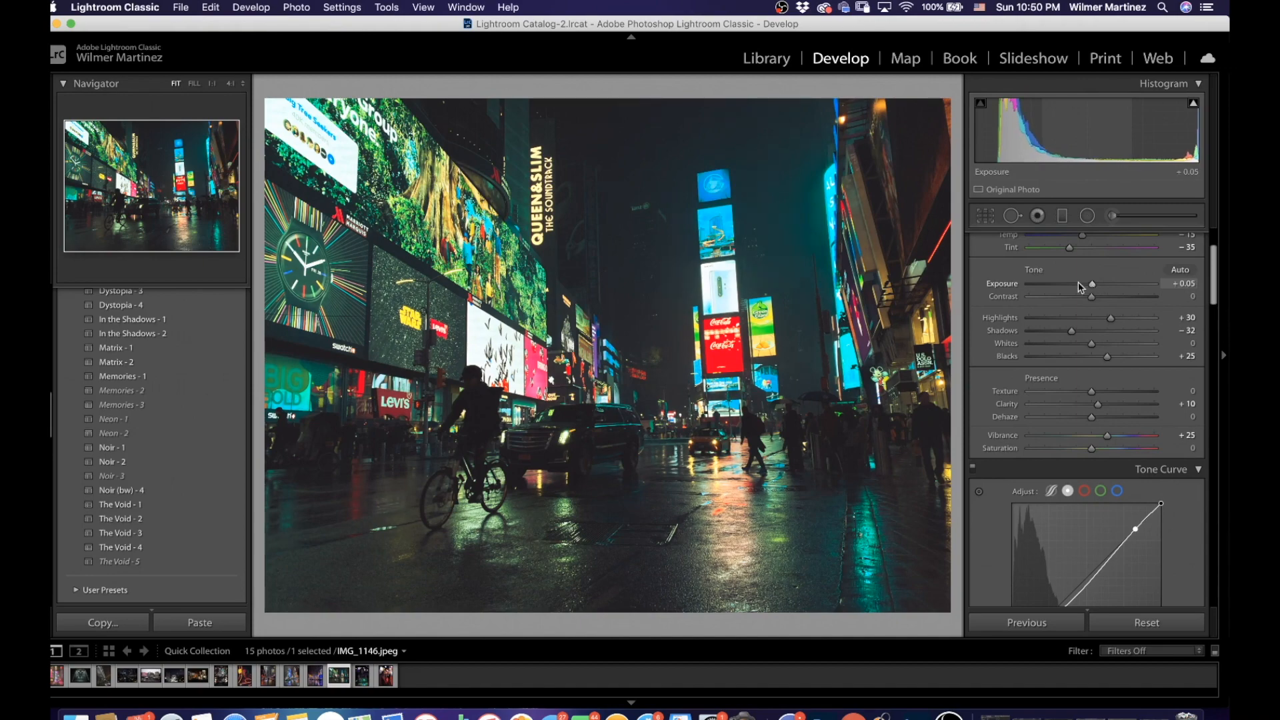
Add a large radial filter over the street centre, tilted diagonally from the cyclist to the billboard tower, and widen its ellipse
click(1087, 216)
drag(475, 390, 781, 264)
drag(788, 394, 636, 308)
drag(461, 375, 615, 392)
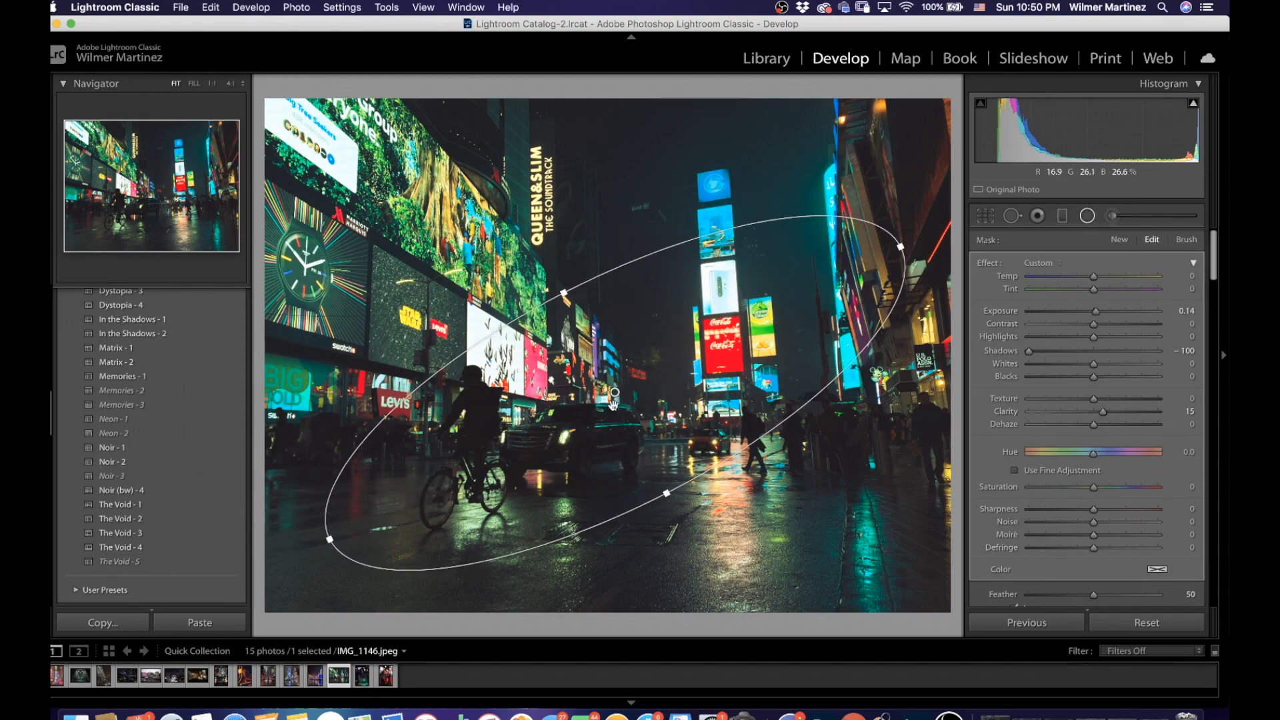
drag(901, 245, 834, 148)
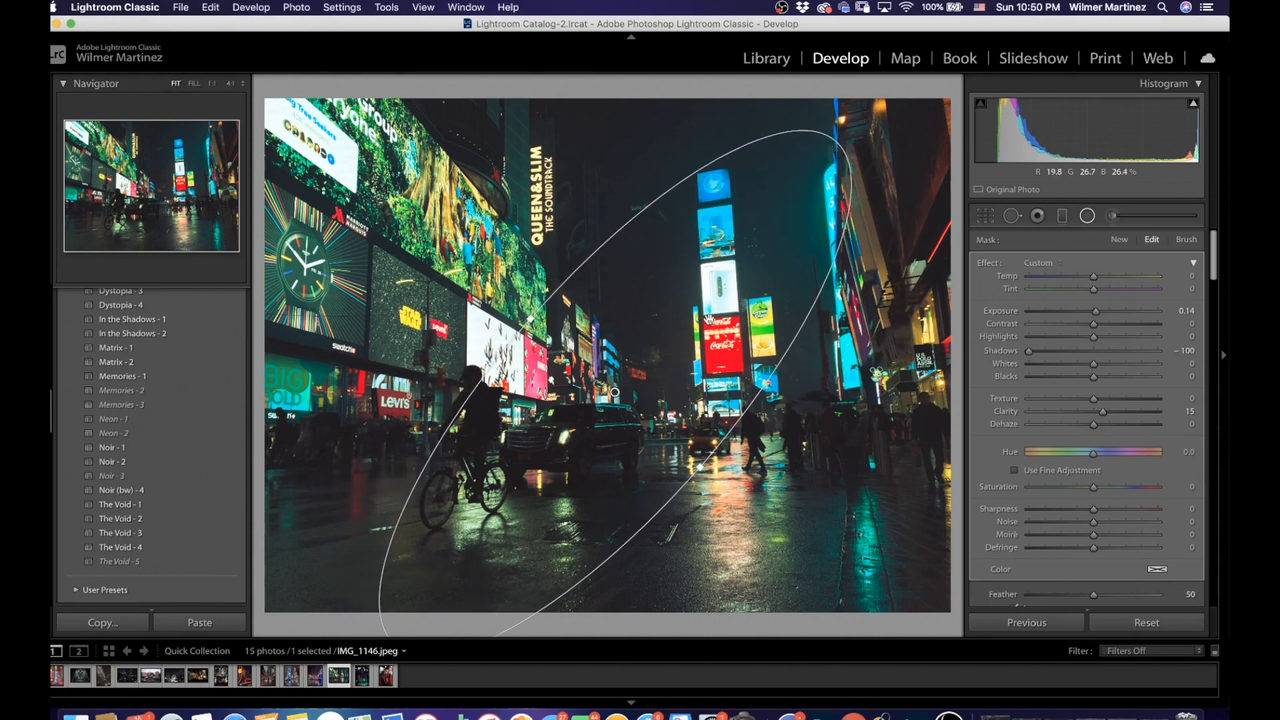
drag(516, 325, 448, 274)
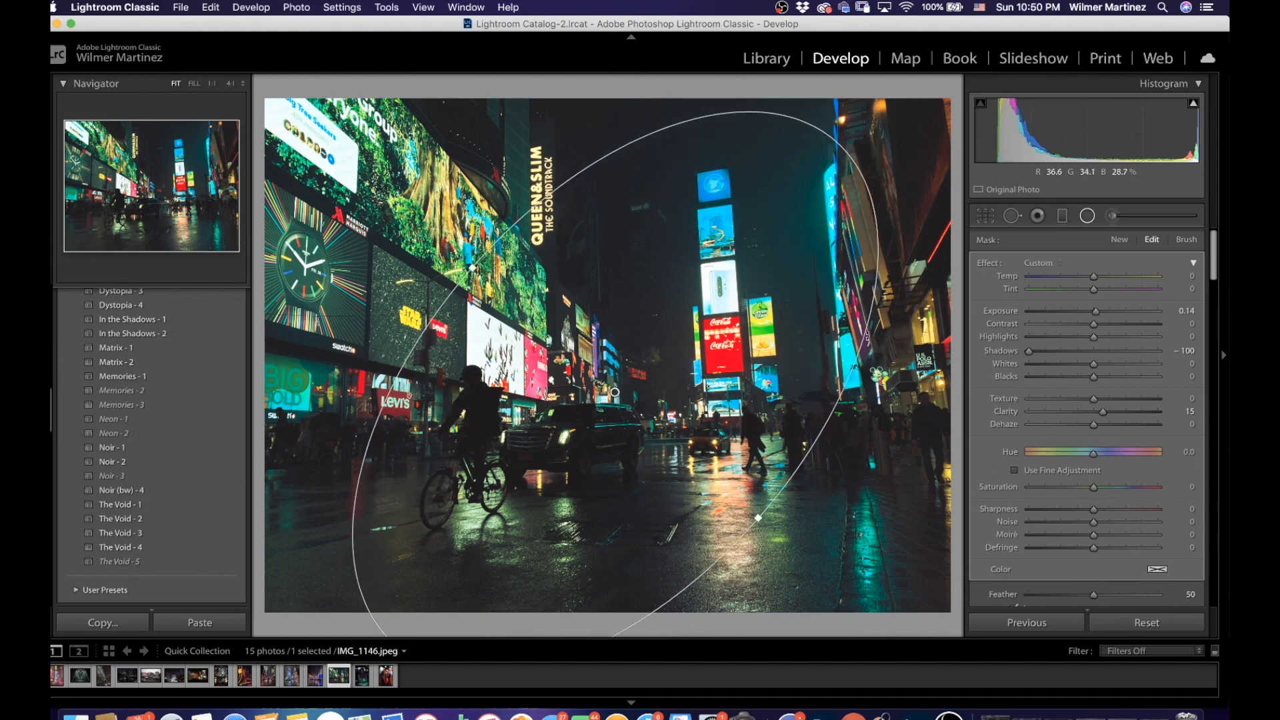
Tilt the radial filter more steeply, narrow it and recentre it over the street between the cyclist and the billboard tower
drag(871, 342, 652, 203)
drag(562, 430, 598, 335)
drag(832, 222, 798, 355)
drag(657, 288, 642, 336)
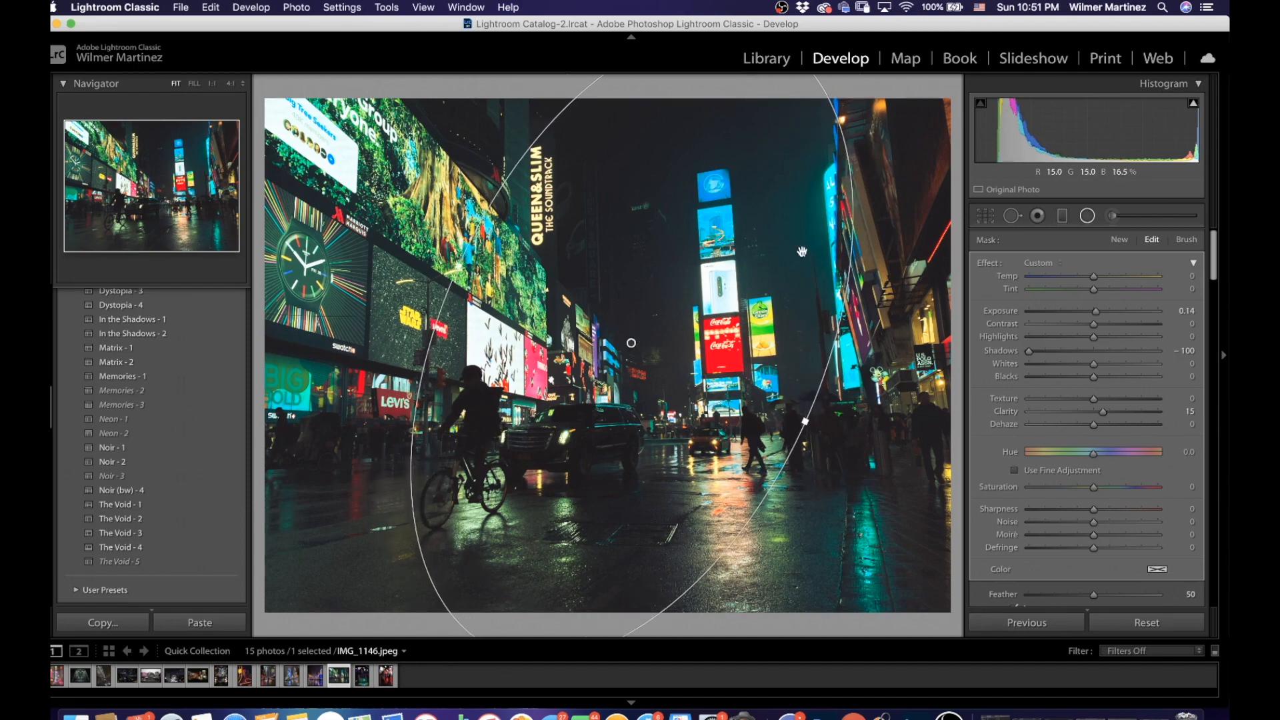
drag(843, 124, 852, 132)
drag(630, 348, 635, 358)
Reset all effect settings of the radial filter and lower its Exposure to -0.76
double_click(986, 265)
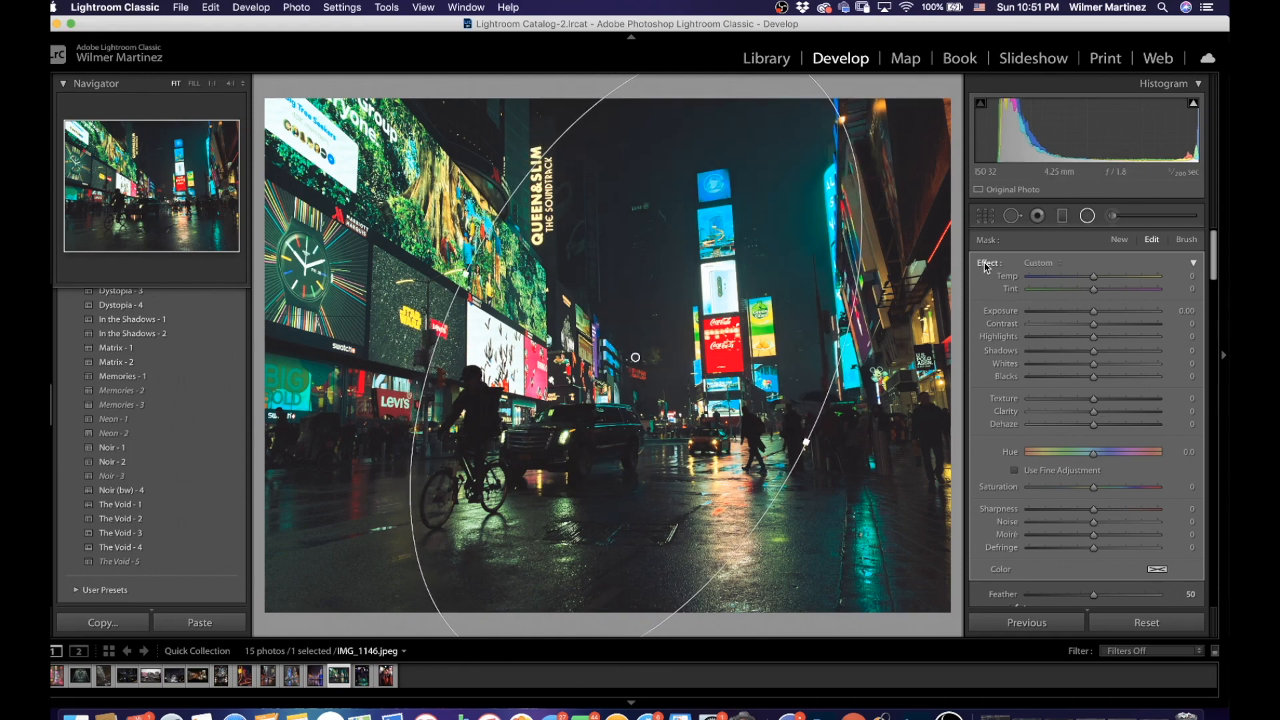
scroll(1066, 469, down, 5)
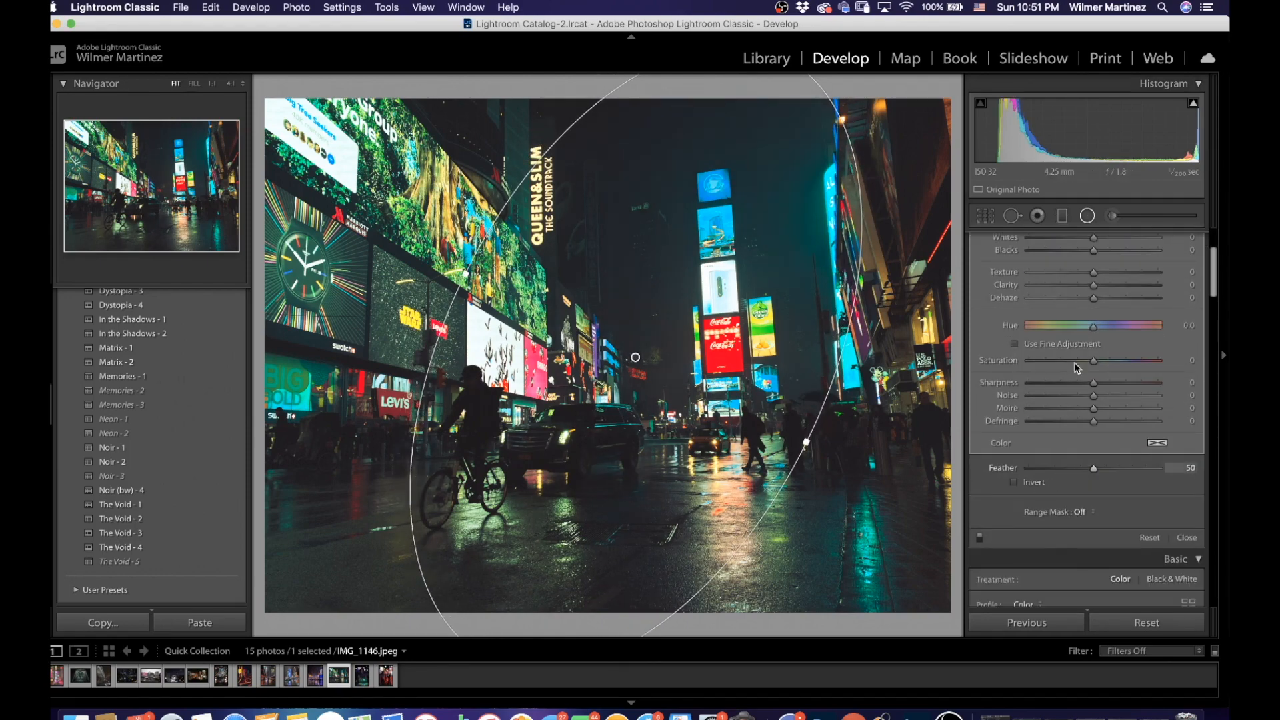
scroll(1094, 280, up, 5)
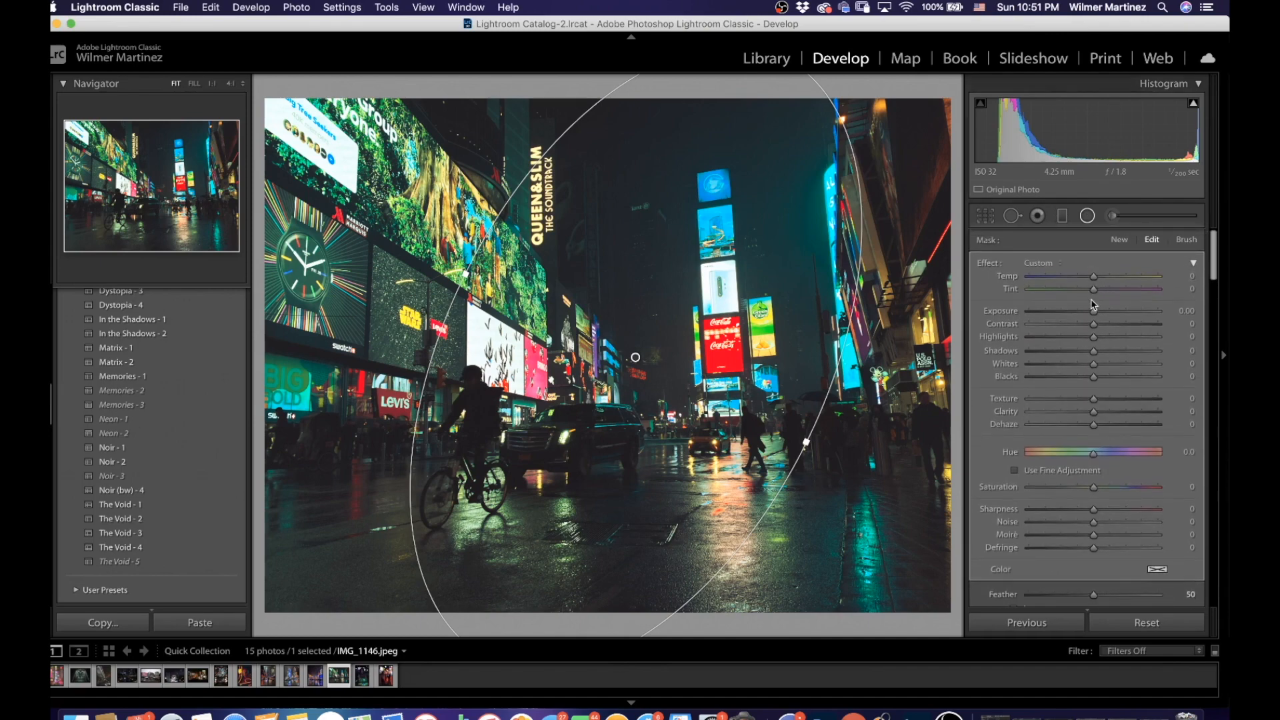
drag(1094, 312, 1079, 315)
Shift the radial filter toward the wet foreground, tilt it slightly, and set its Highlights to 58
drag(649, 368, 625, 403)
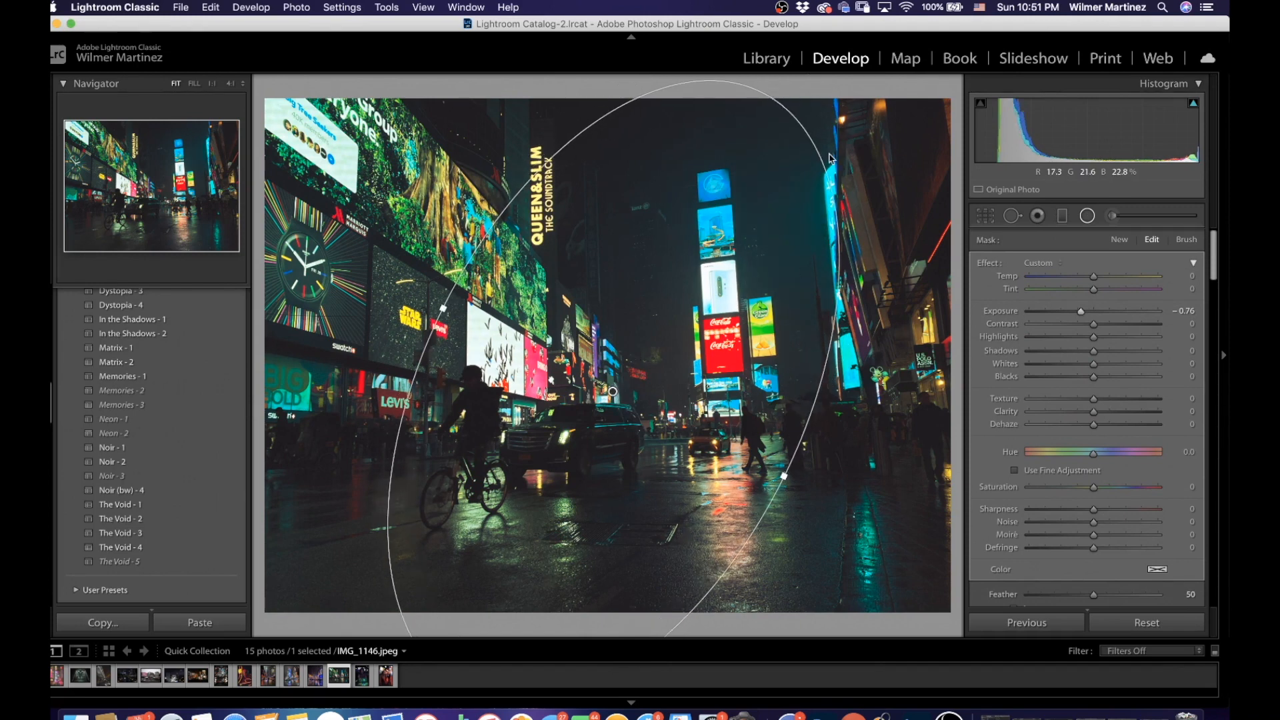
drag(830, 158, 842, 173)
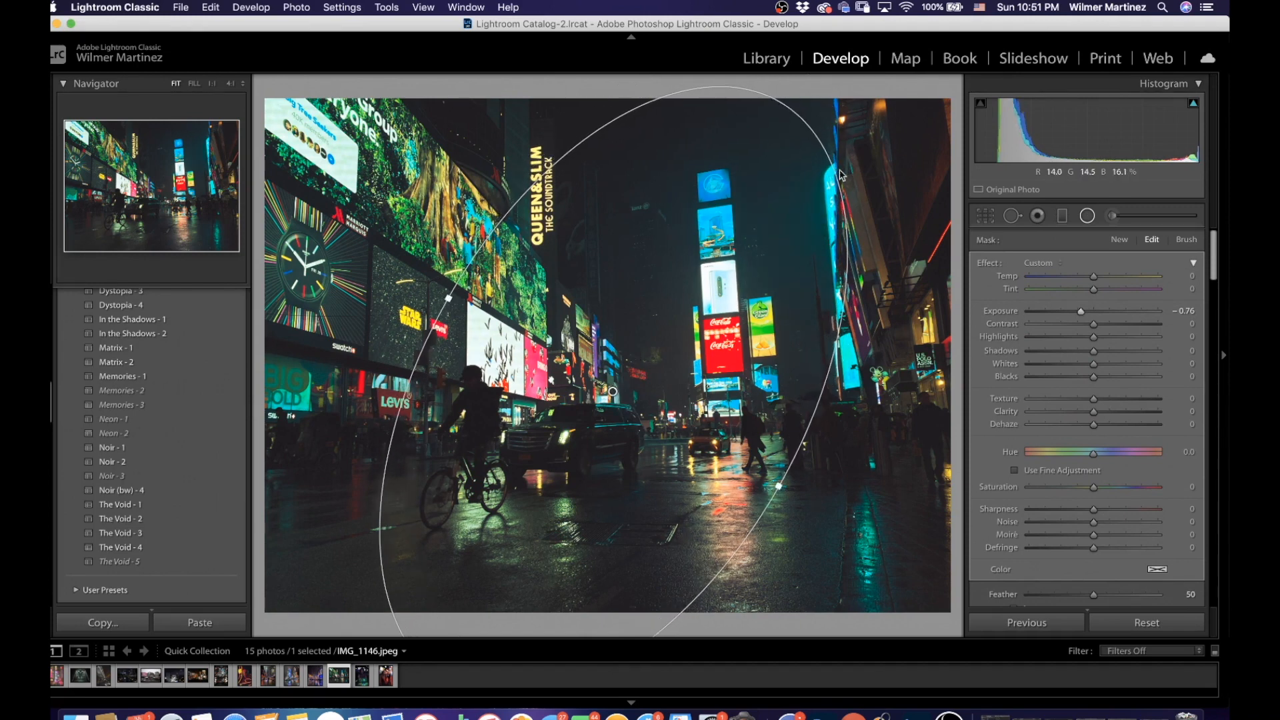
drag(1105, 335, 1130, 326)
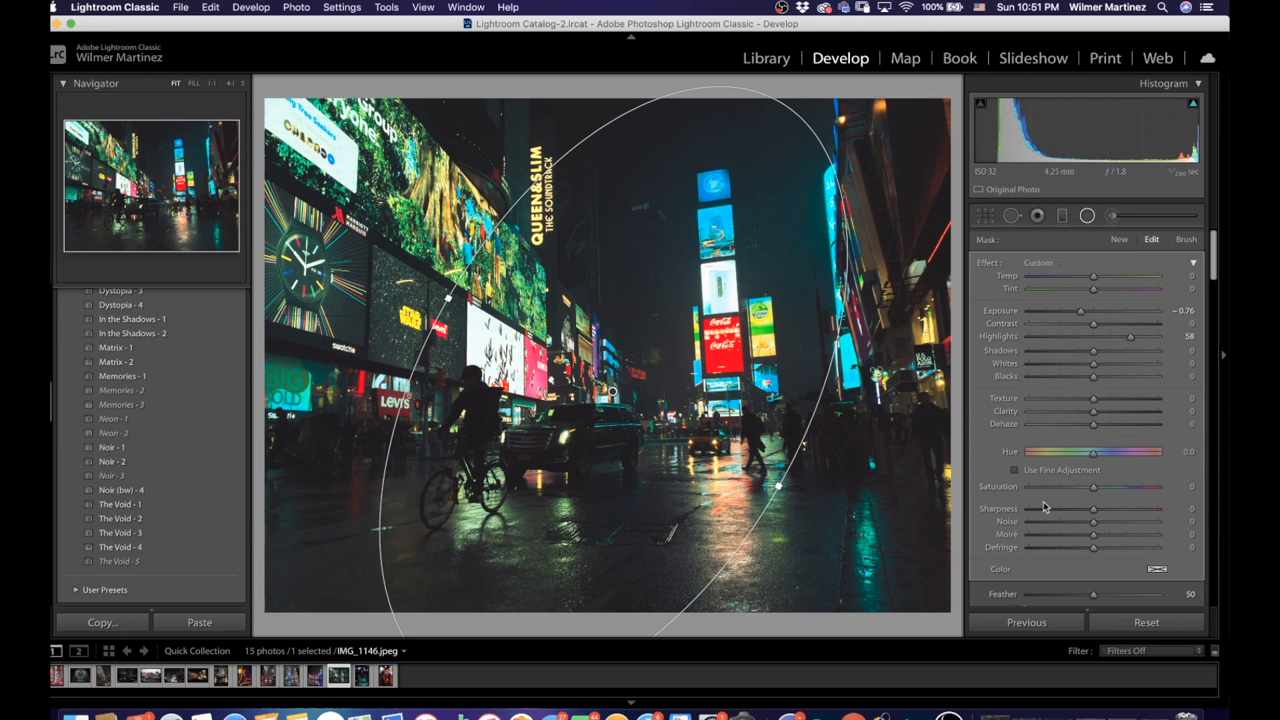
key(Return)
Paint an Adjustment Brush mask beside the pink billboard and on the street around the dark SUV, varying the brush size
click(1112, 217)
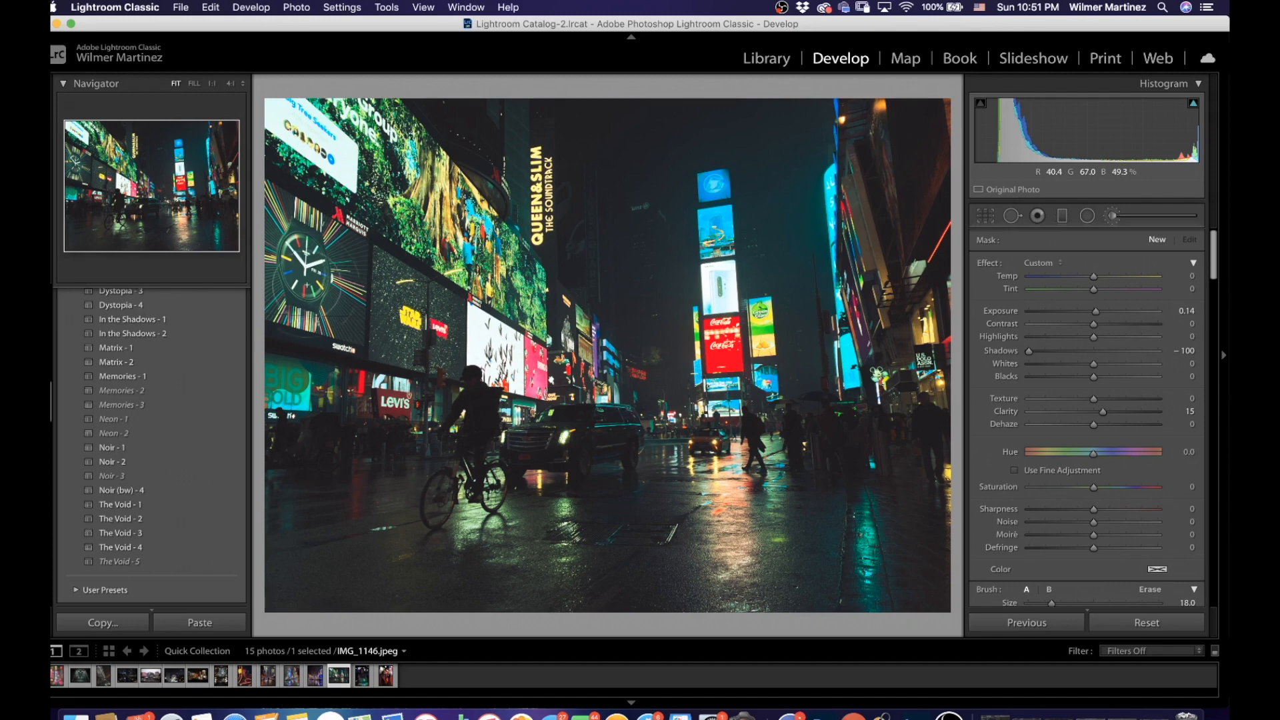
drag(542, 335, 551, 375)
scroll(551, 376, down, 4)
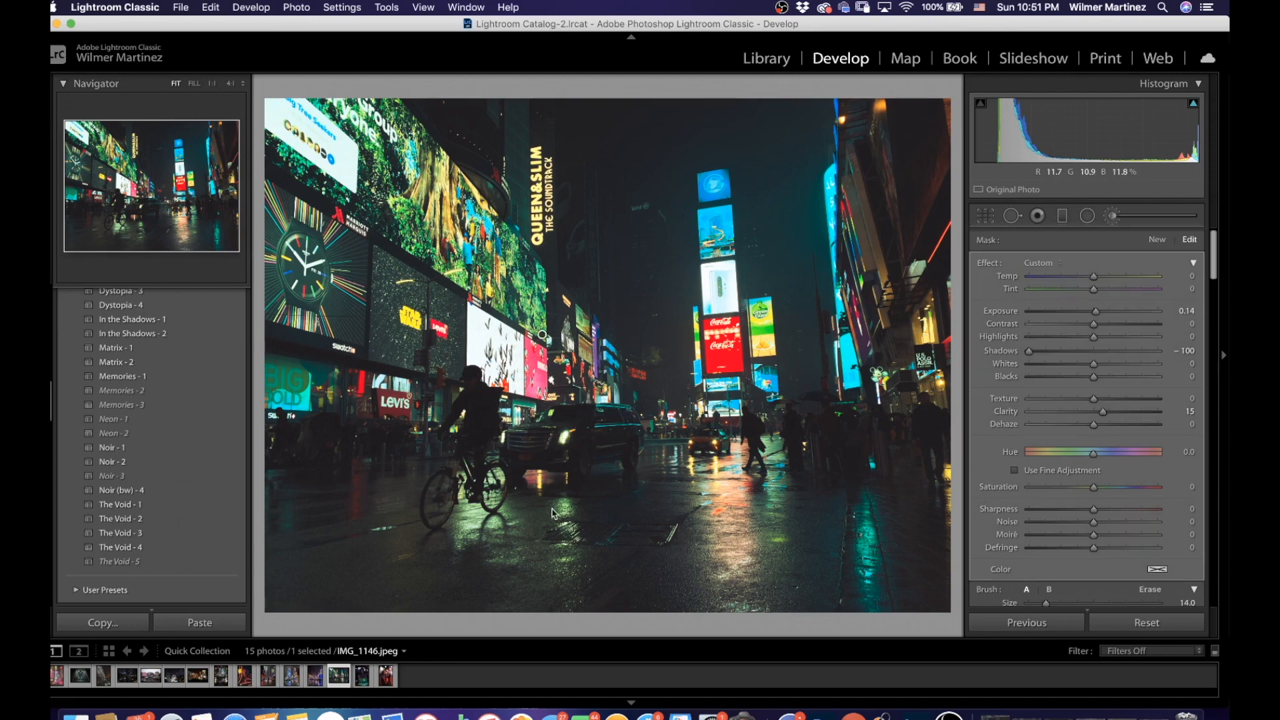
scroll(564, 466, down, 2)
drag(563, 464, 568, 438)
scroll(566, 437, down, 5)
scroll(860, 553, up, 8)
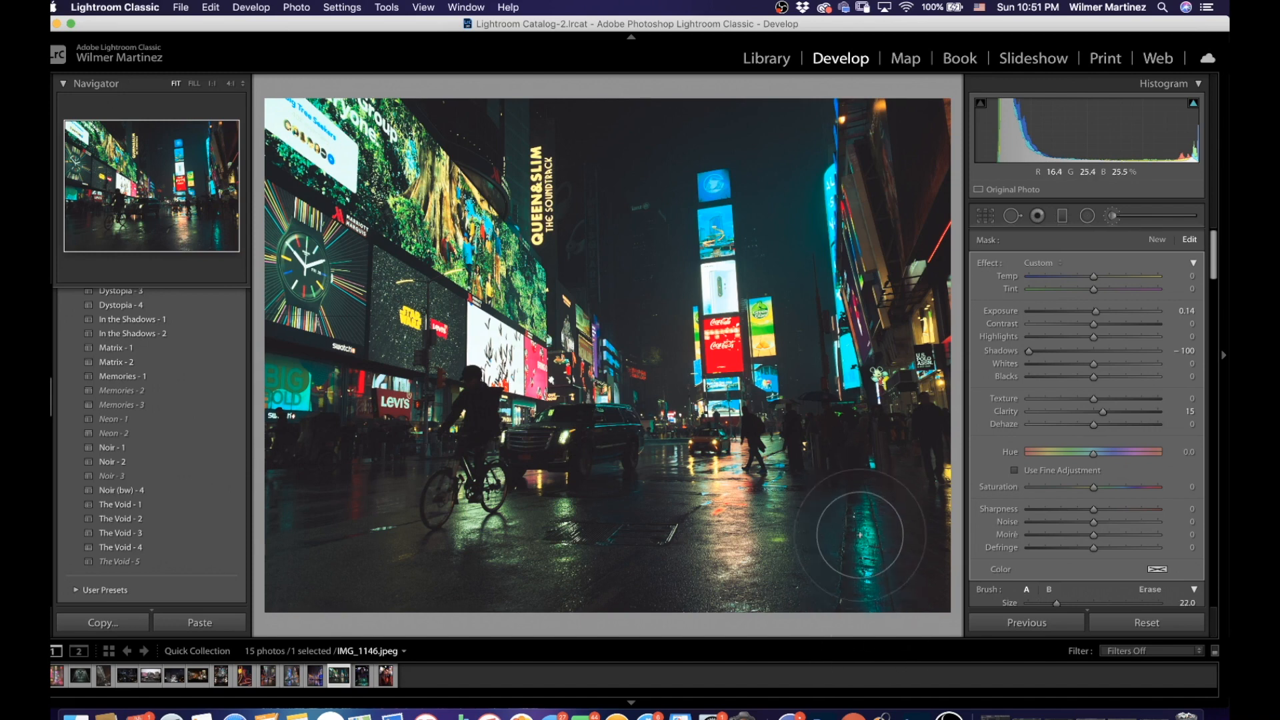
scroll(922, 308, down, 7)
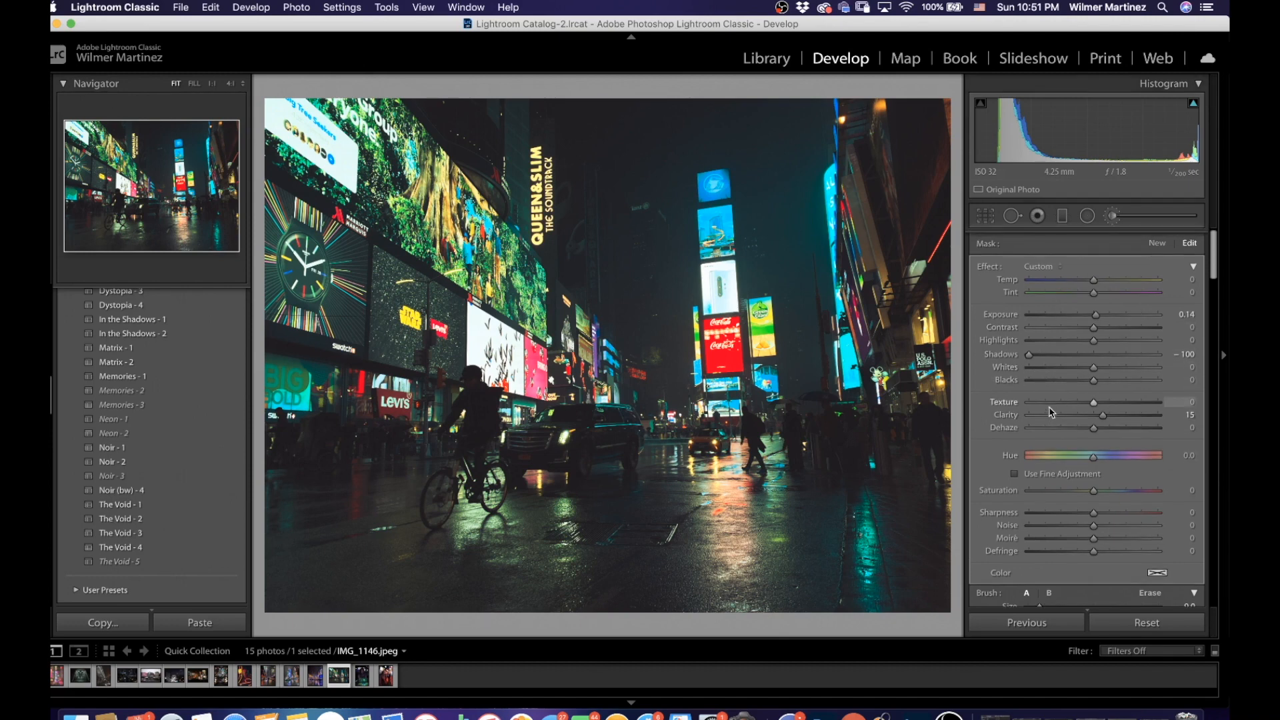
Reset the brush mask's effect settings, then set its Exposure to 1.44 and Highlights to 36
double_click(988, 264)
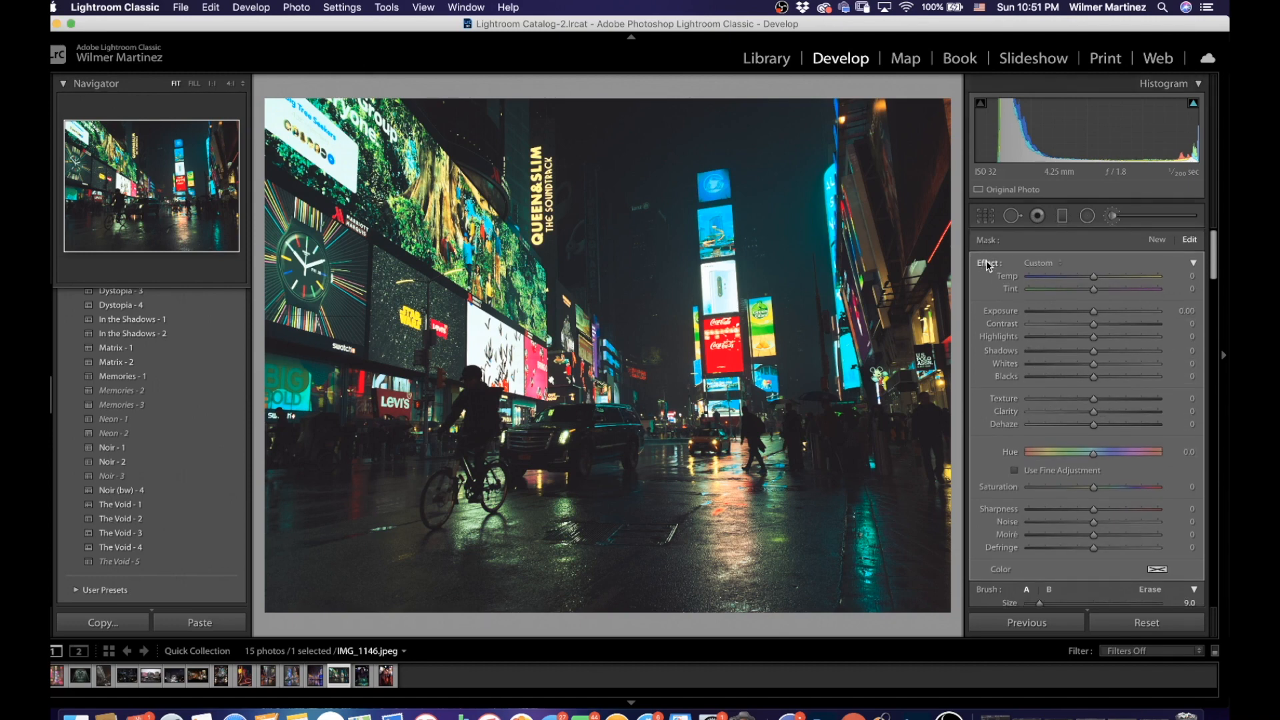
scroll(1128, 461, down, 4)
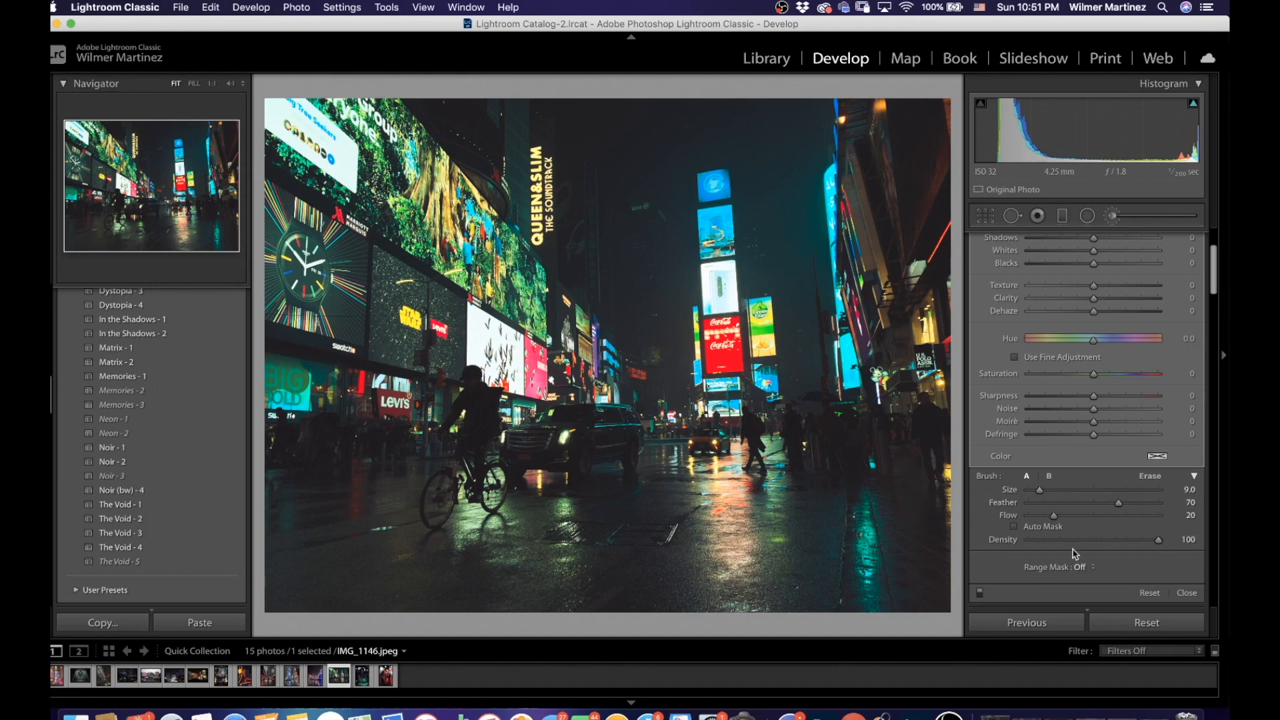
scroll(1094, 319, up, 5)
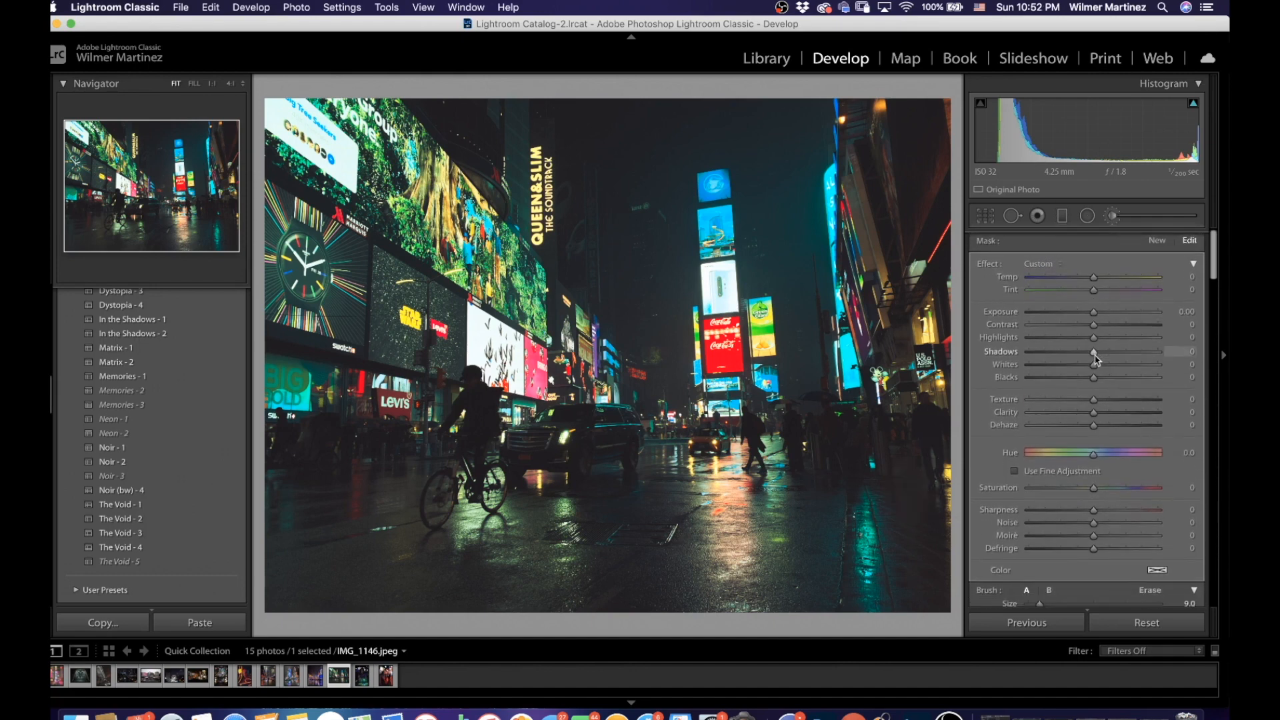
mouse_move(1104, 315)
mouse_down()
mouse_move(1132, 300)
mouse_move(1117, 312)
mouse_up()
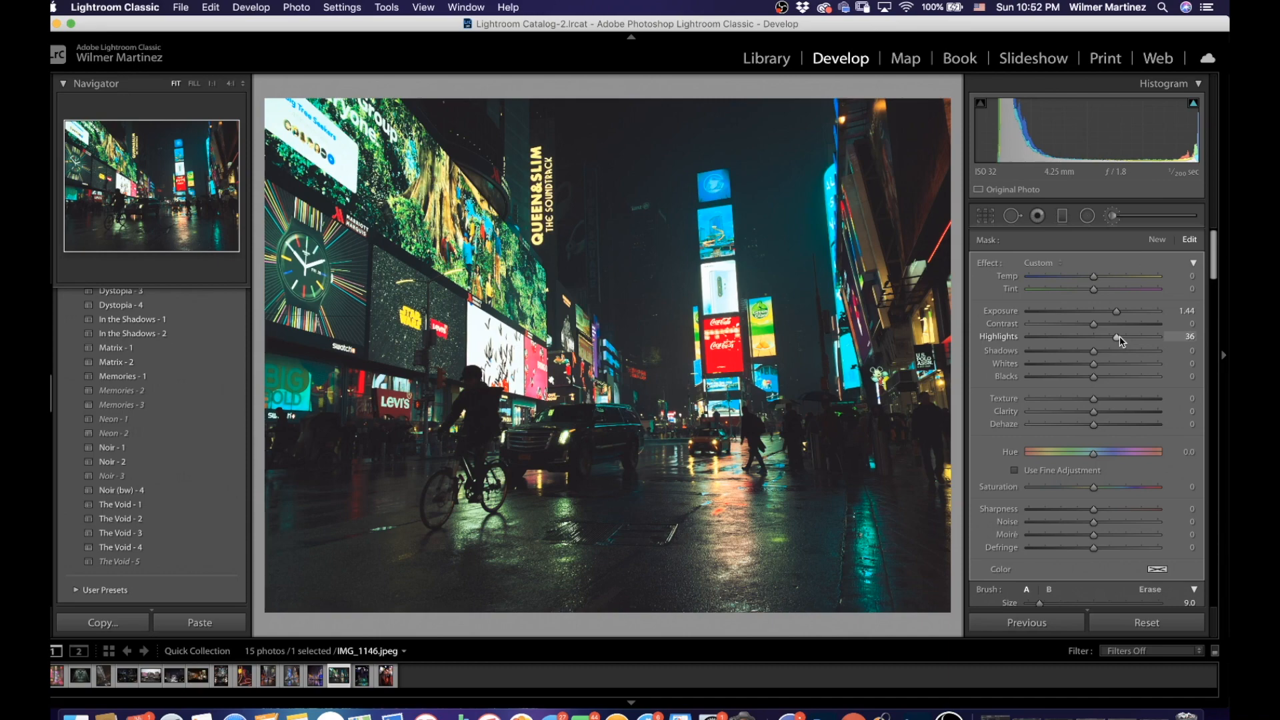
scroll(1119, 336, down, 6)
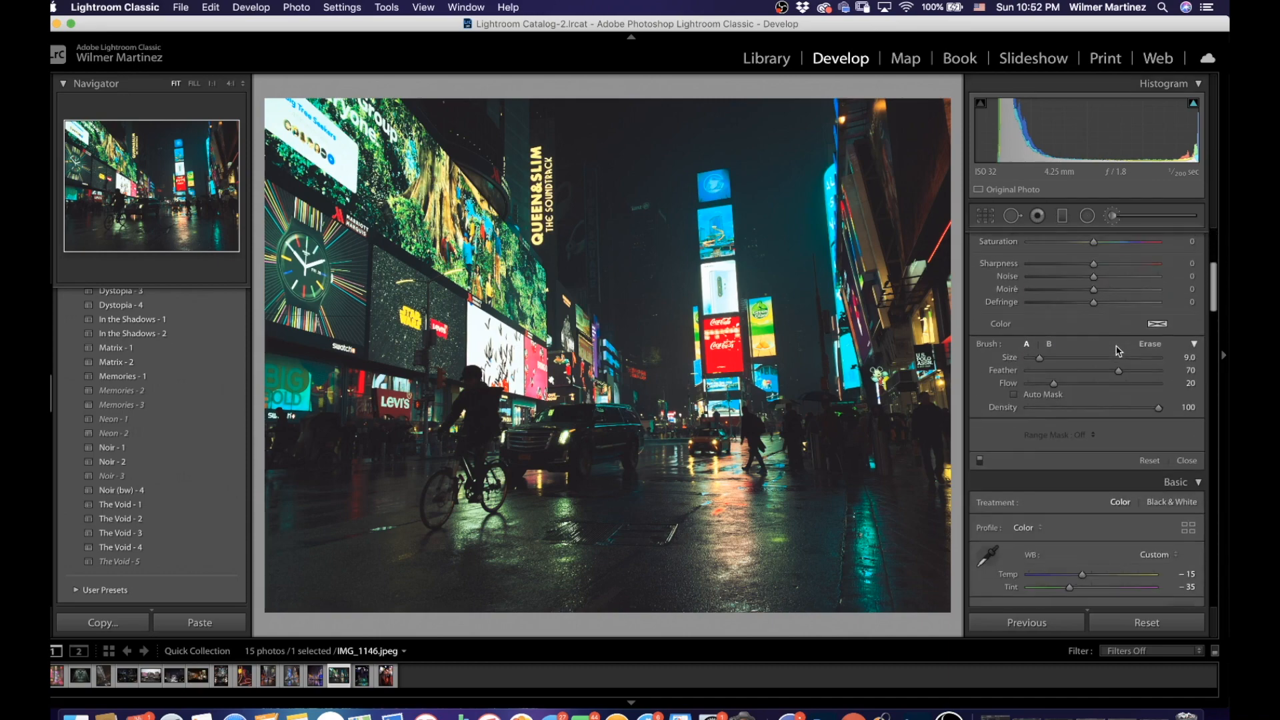
scroll(1118, 352, up, 5)
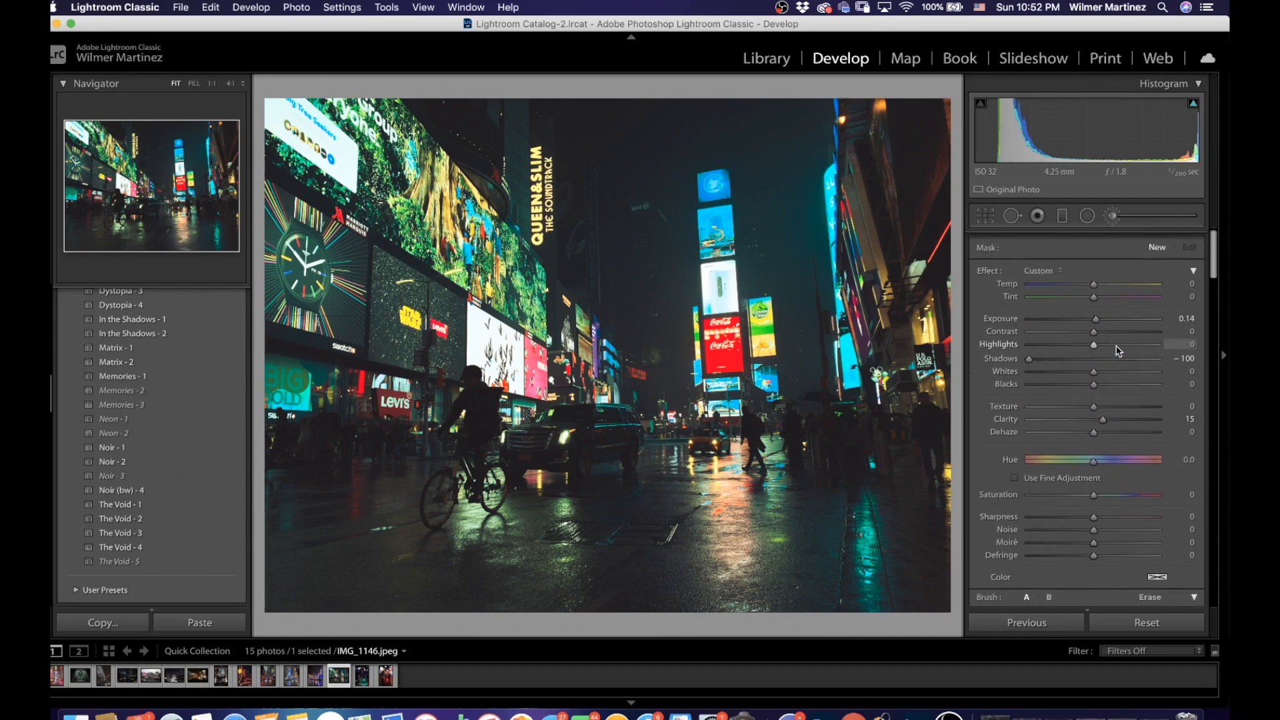
Close the Adjustment Brush and move the lower tone curve point to input 79, output 70
scroll(1118, 352, down, 6)
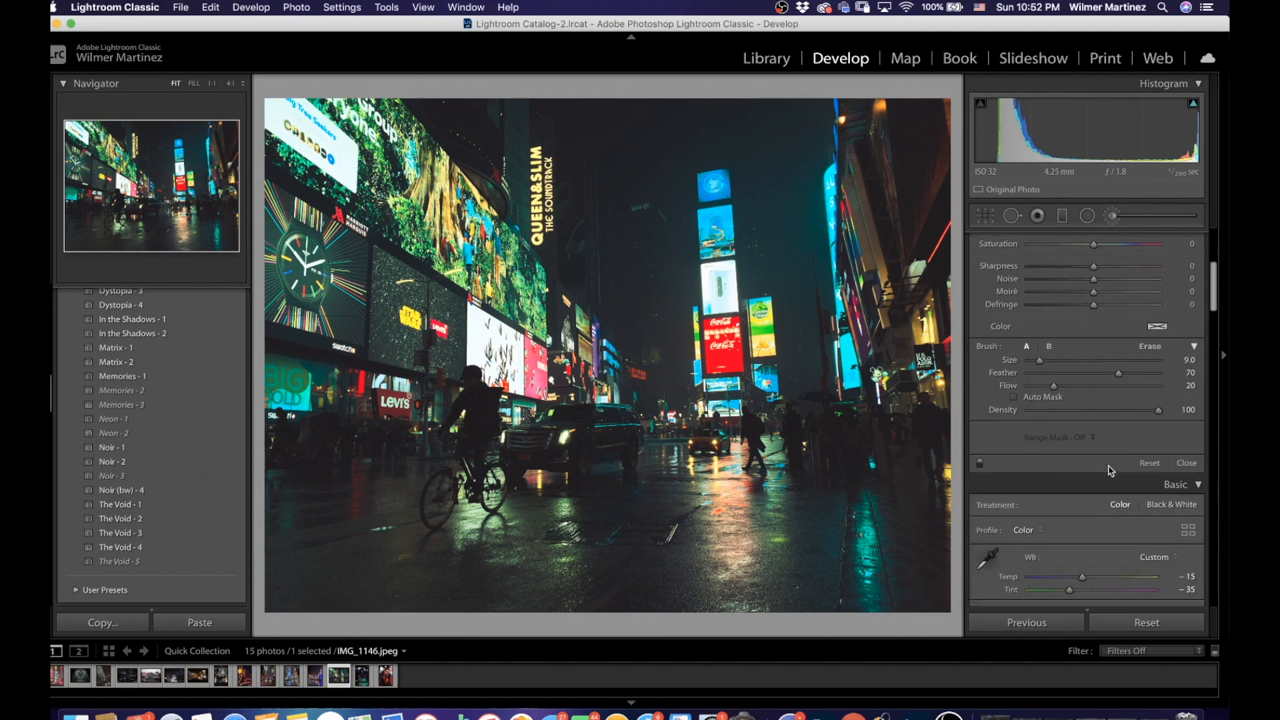
click(1171, 437)
scroll(1025, 385, up, 1)
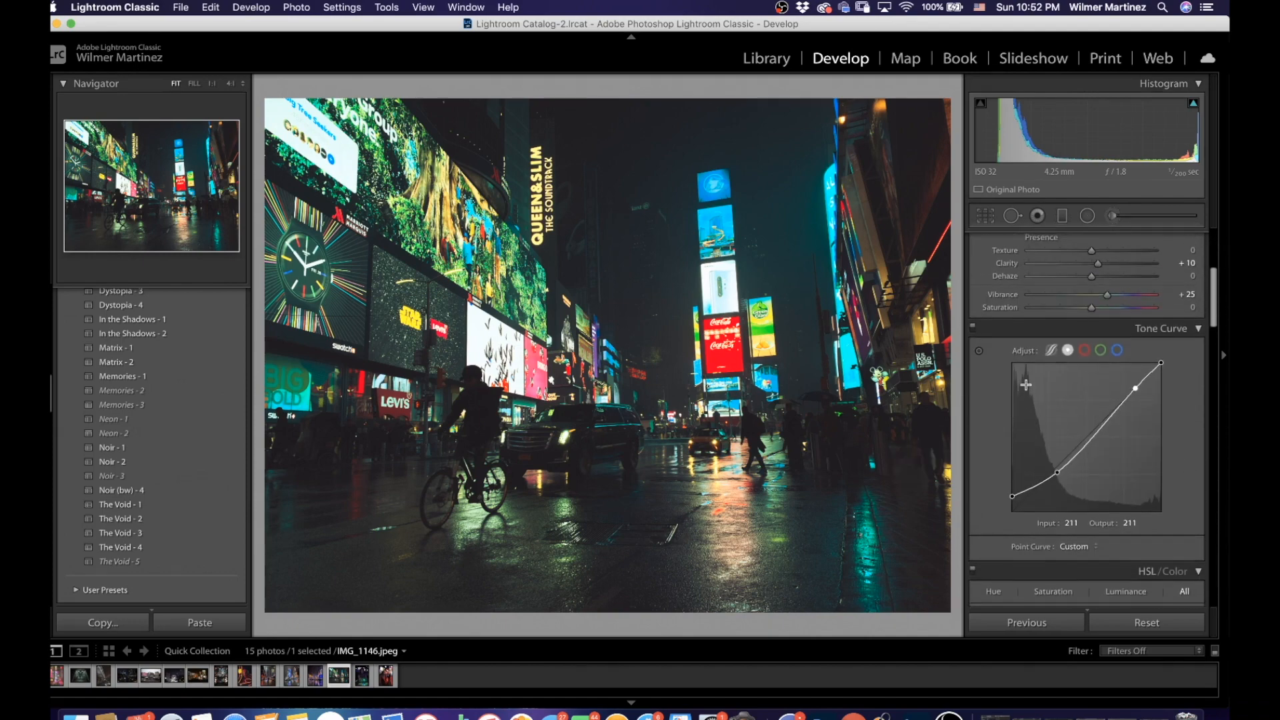
drag(1056, 472, 1054, 470)
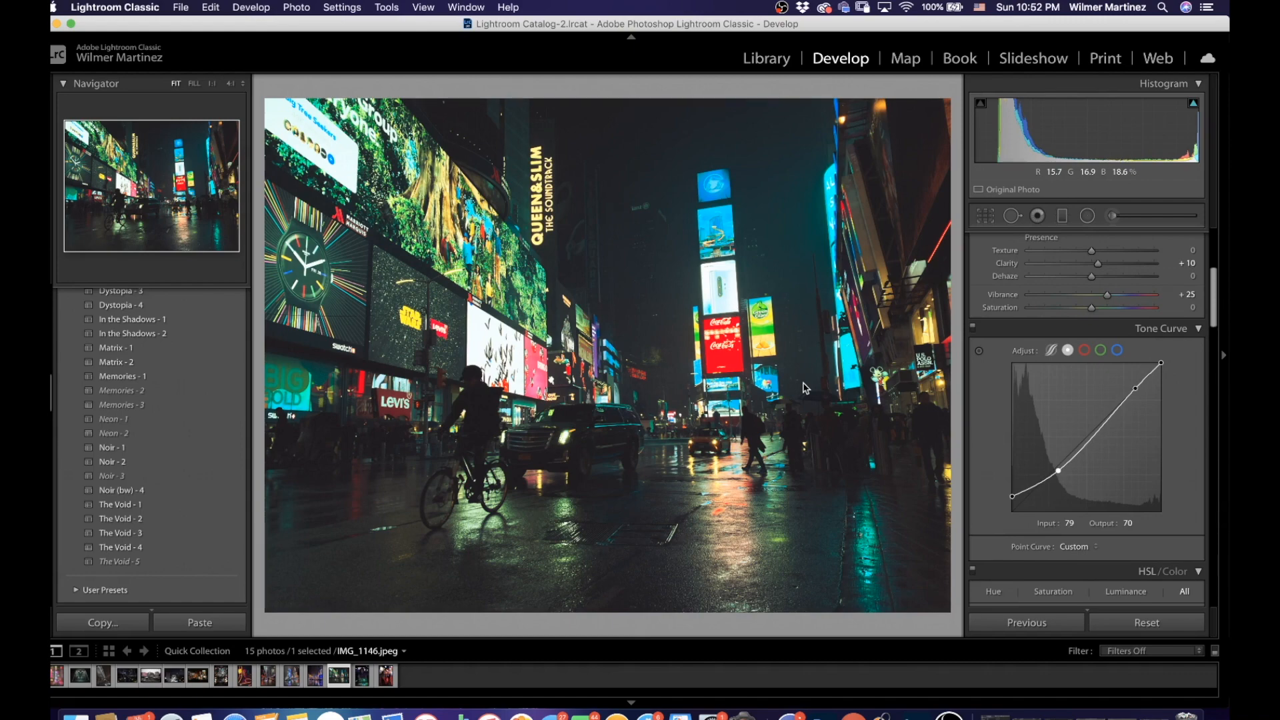
Try a narrow radial filter with Clarity -81 over the central billboard tower, then delete it and close the tool
click(1086, 215)
drag(719, 280, 744, 400)
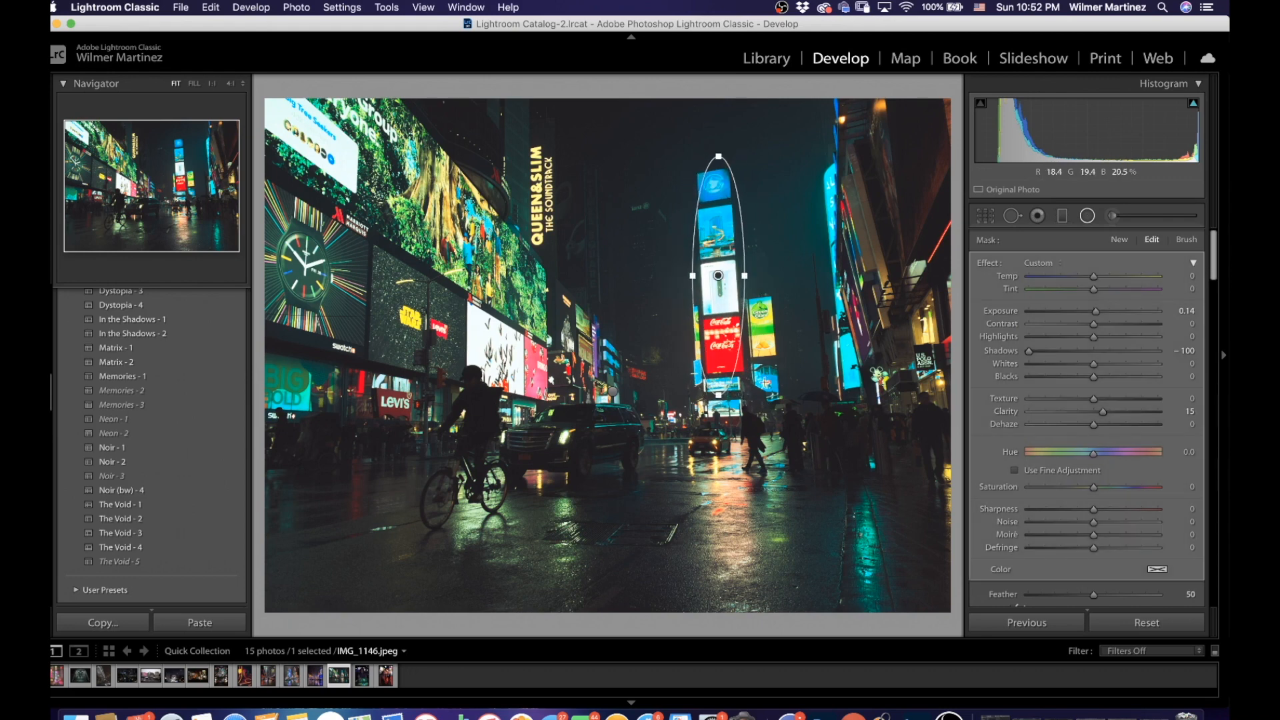
double_click(988, 266)
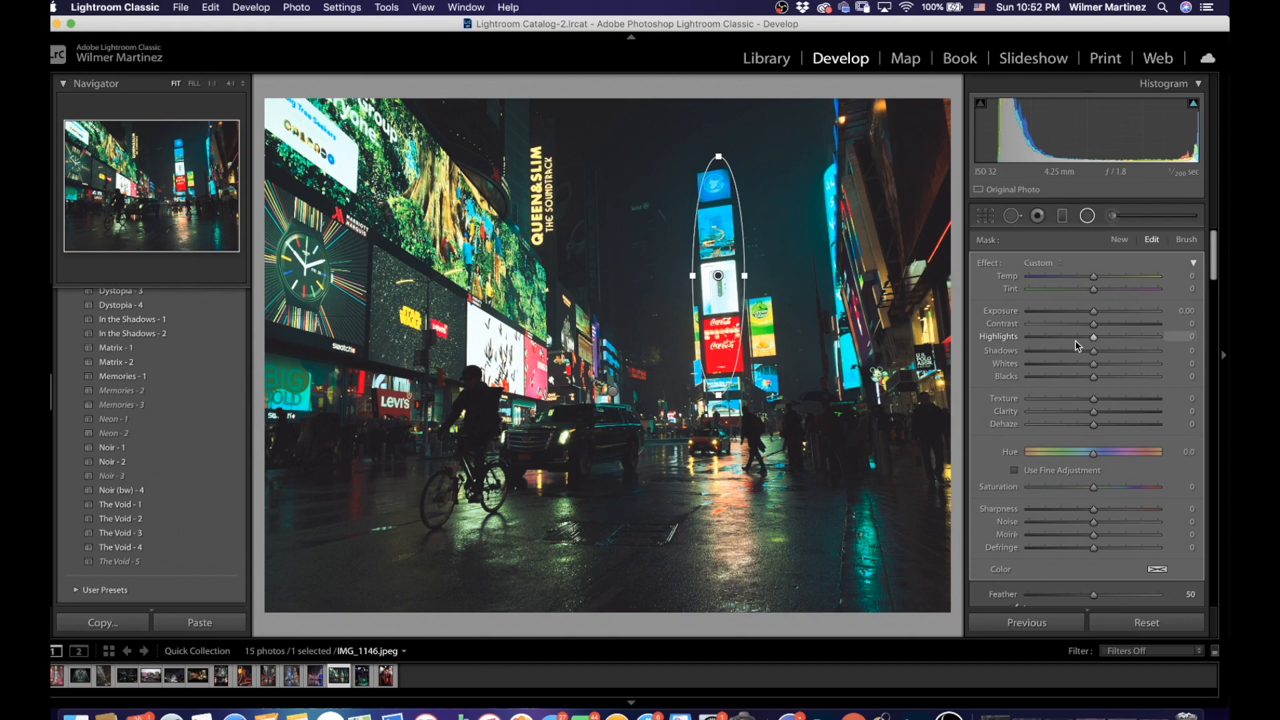
drag(1069, 413, 993, 412)
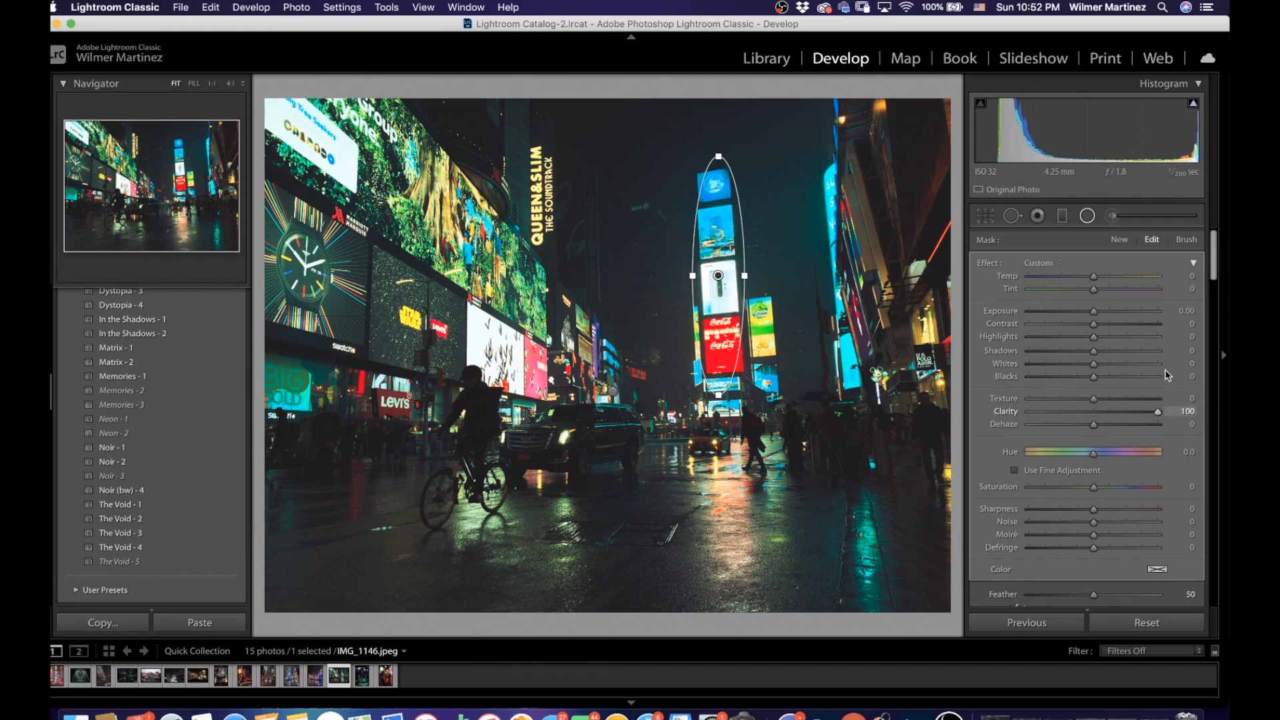
right_click(718, 275)
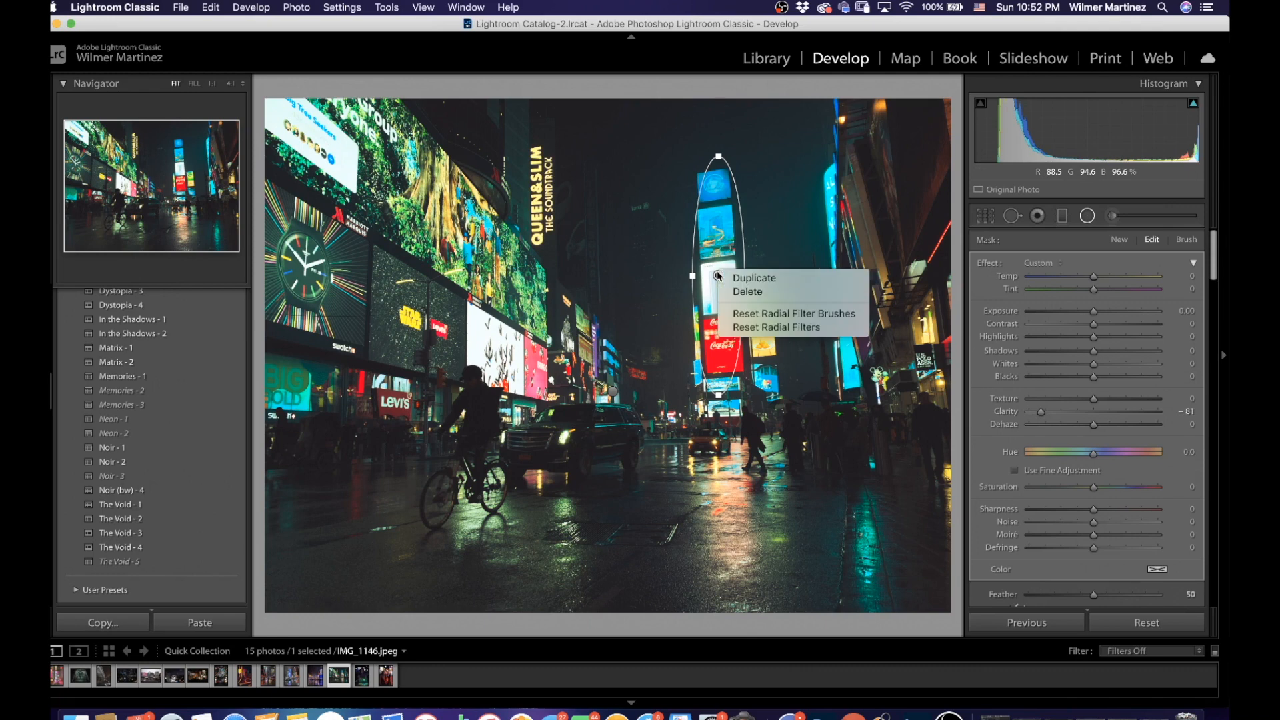
click(747, 292)
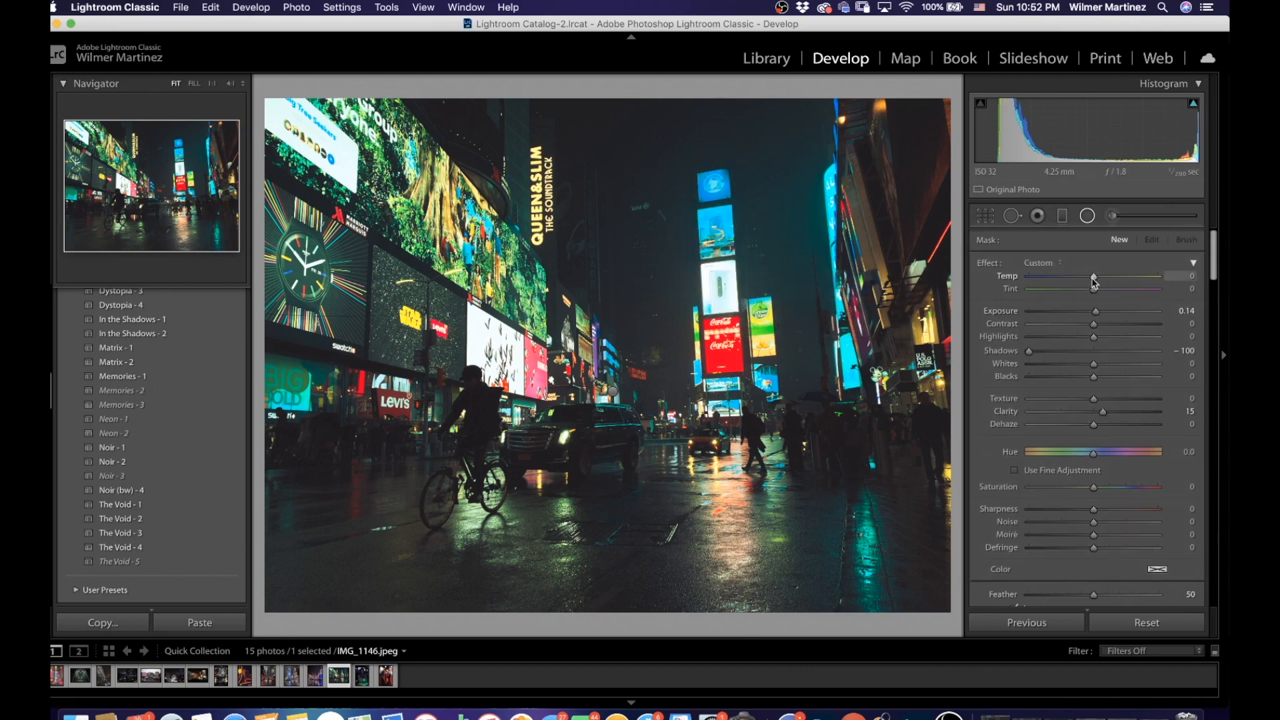
drag(1096, 290, 1097, 290)
scroll(1119, 435, down, 3)
click(1185, 524)
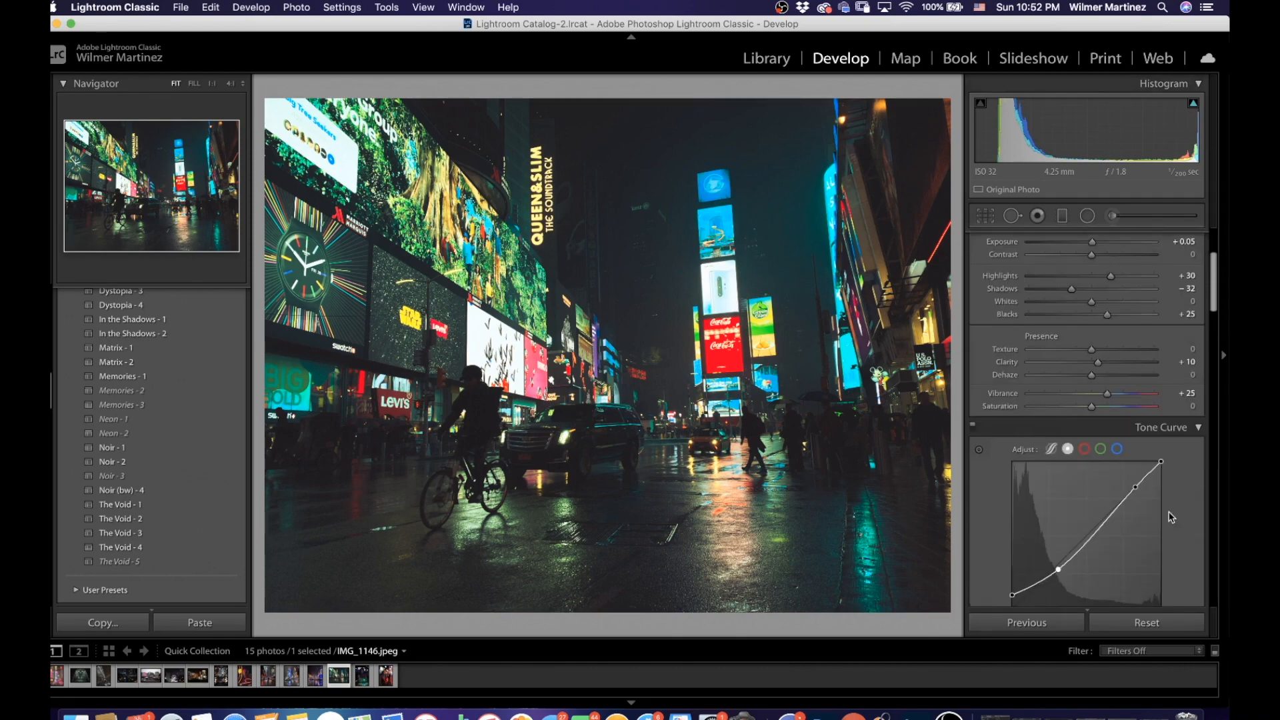
Try different white balance Temp and Tint values, undo both changes, and compare the photo with the original
scroll(1110, 265, up, 4)
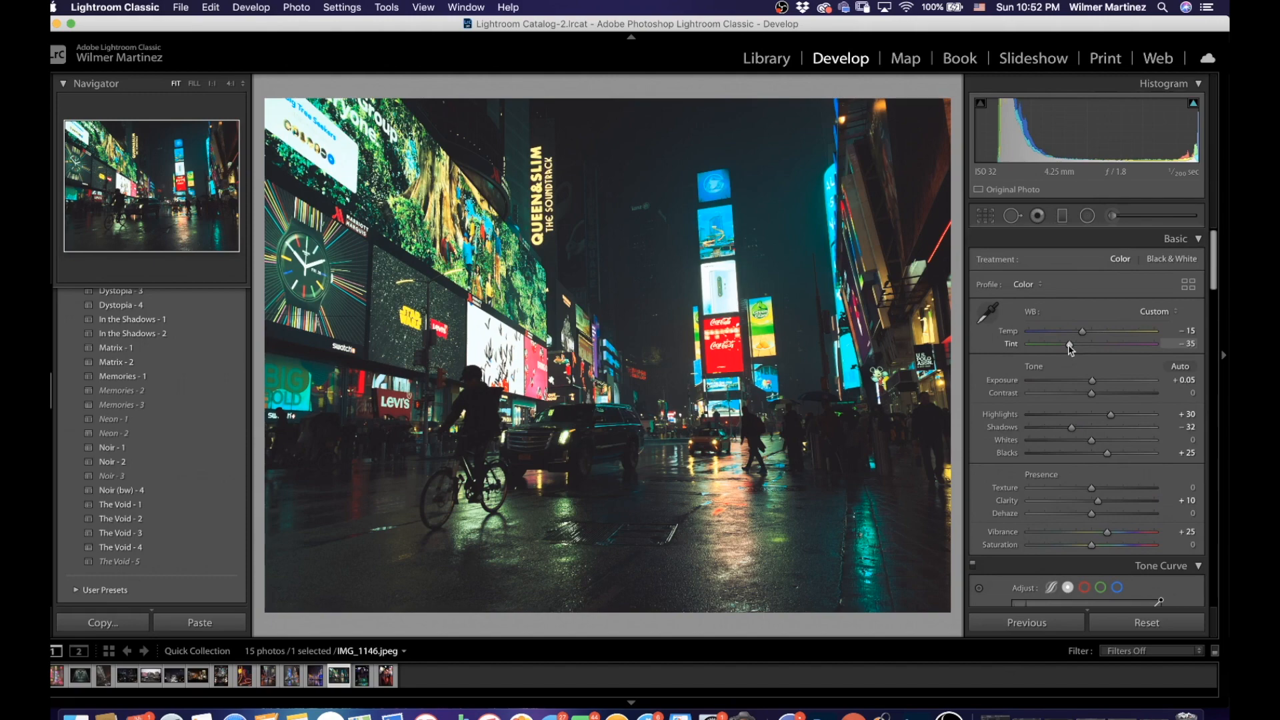
drag(1080, 333, 1085, 335)
key(super+z)
drag(1069, 344, 1132, 352)
key(super+z)
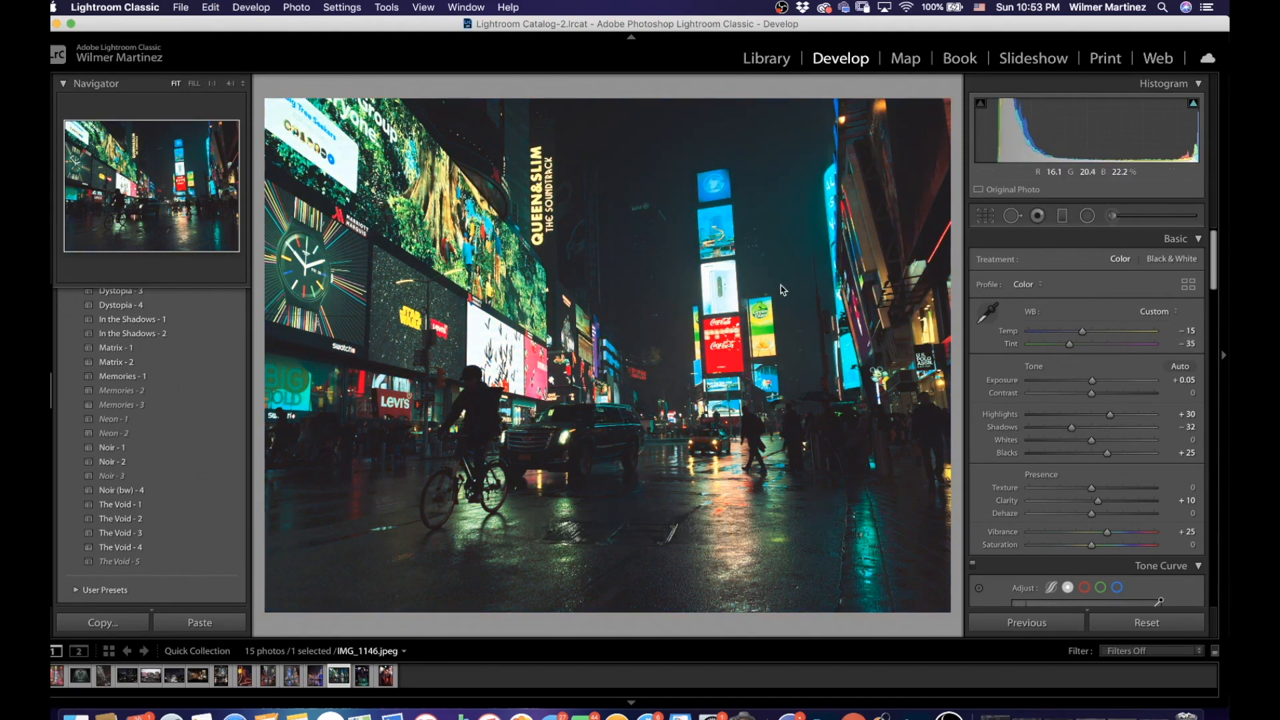
key(backslash)
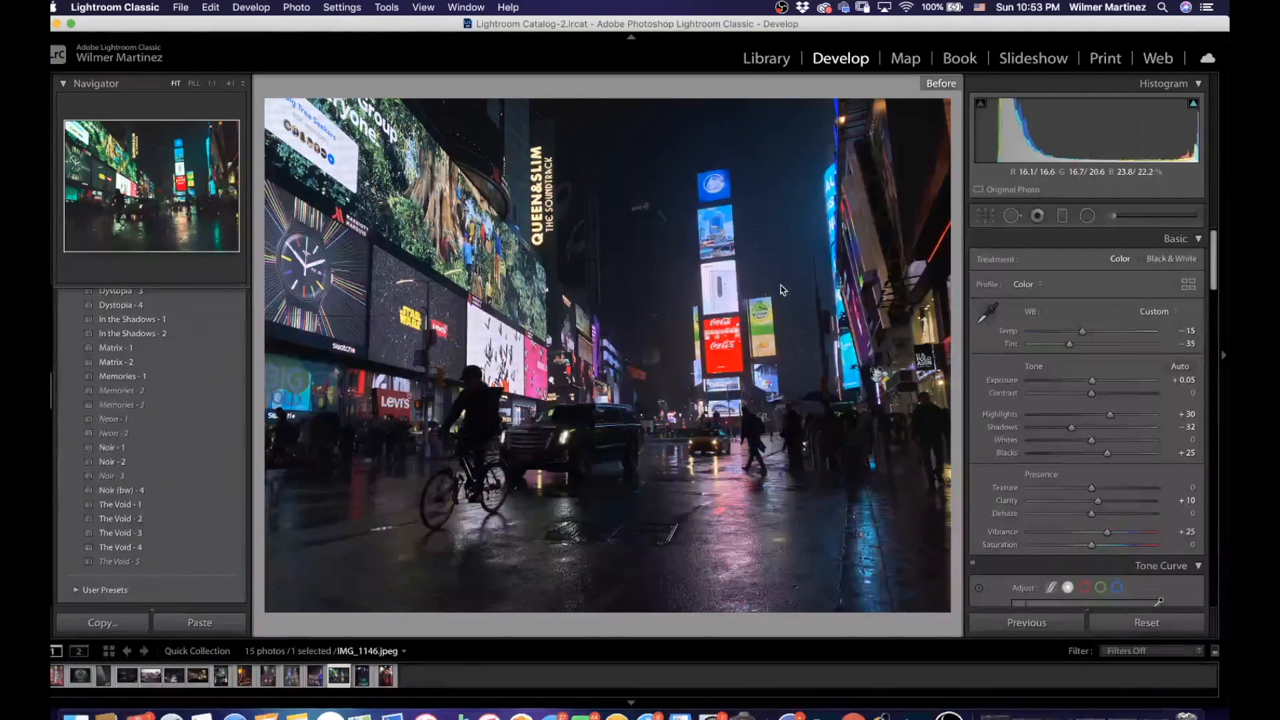
key(backslash)
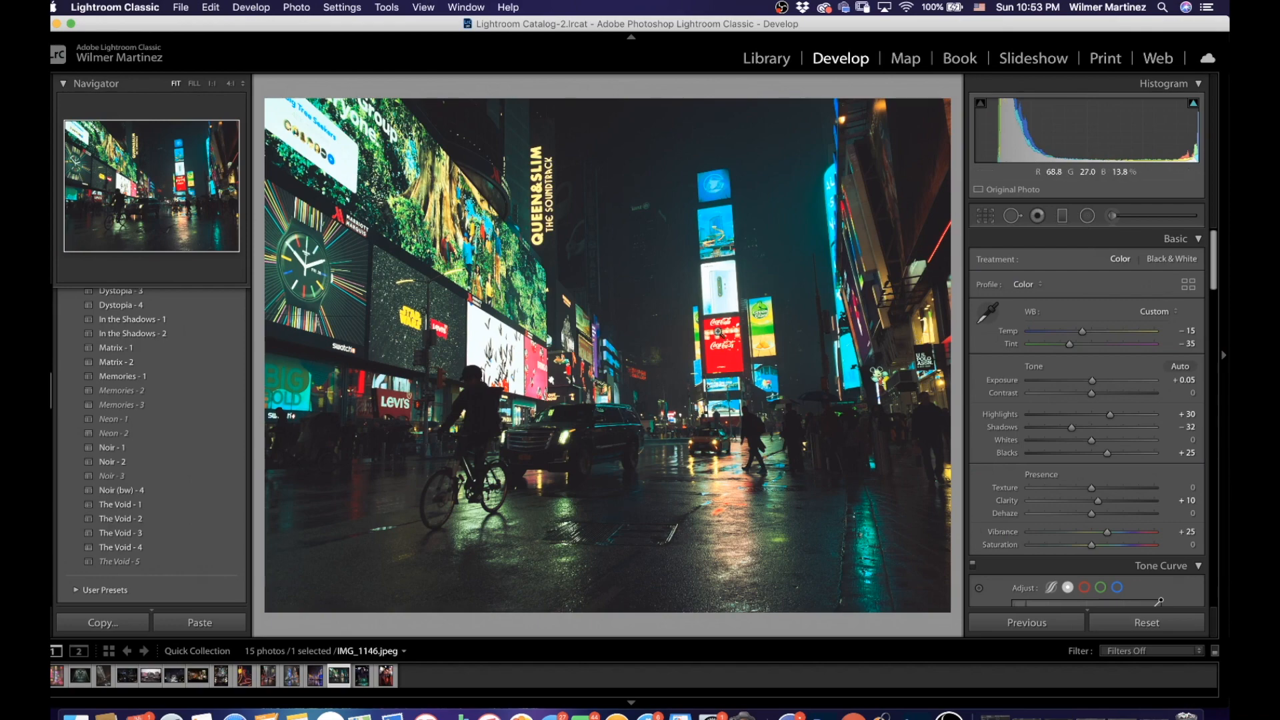
Brighten the warm colours in HSL by setting Luminance Red to +50 and Orange to +39
scroll(1079, 408, down, 10)
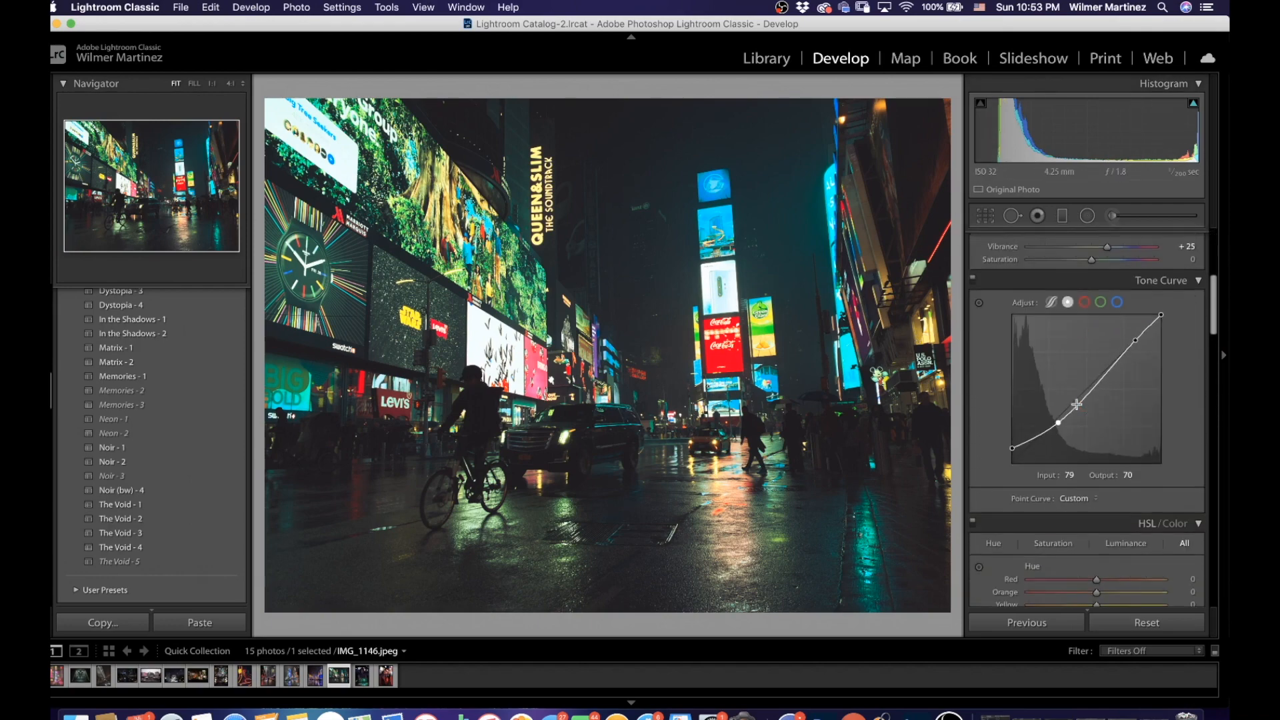
scroll(1079, 475, down, 10)
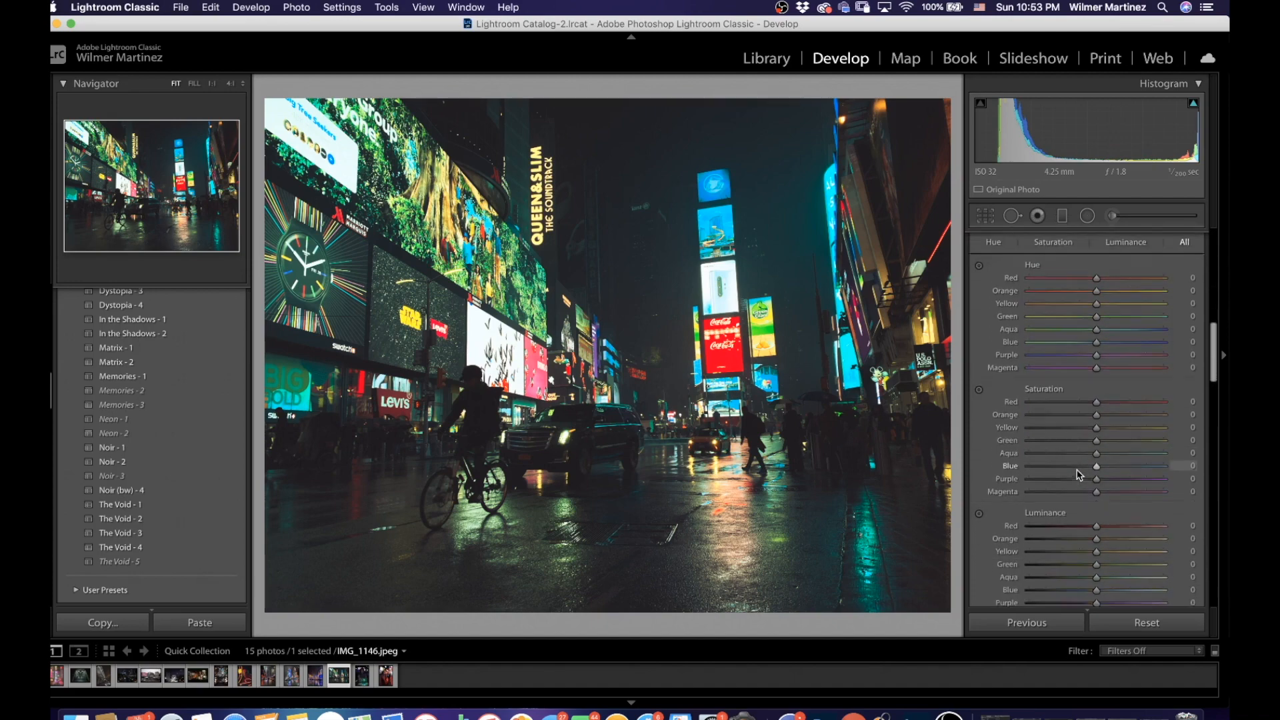
scroll(1070, 467, down, 3)
scroll(1077, 472, up, 10)
scroll(1079, 474, up, 2)
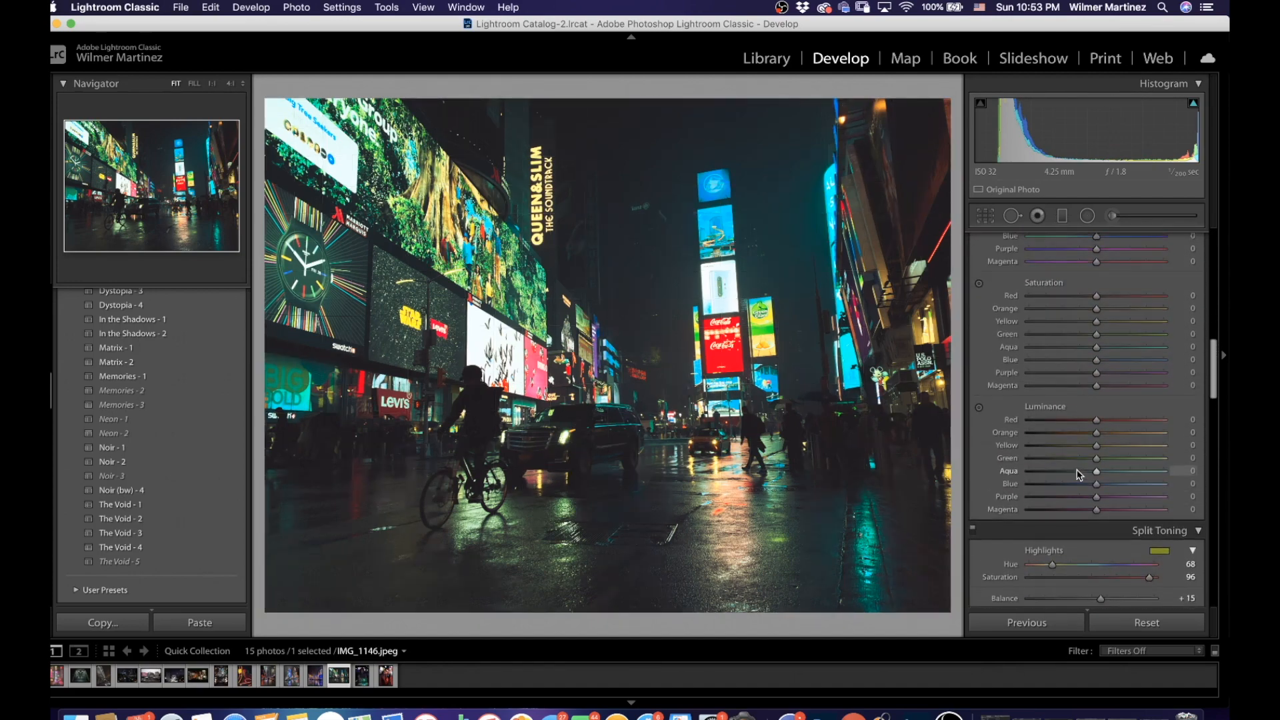
scroll(1092, 401, up, 4)
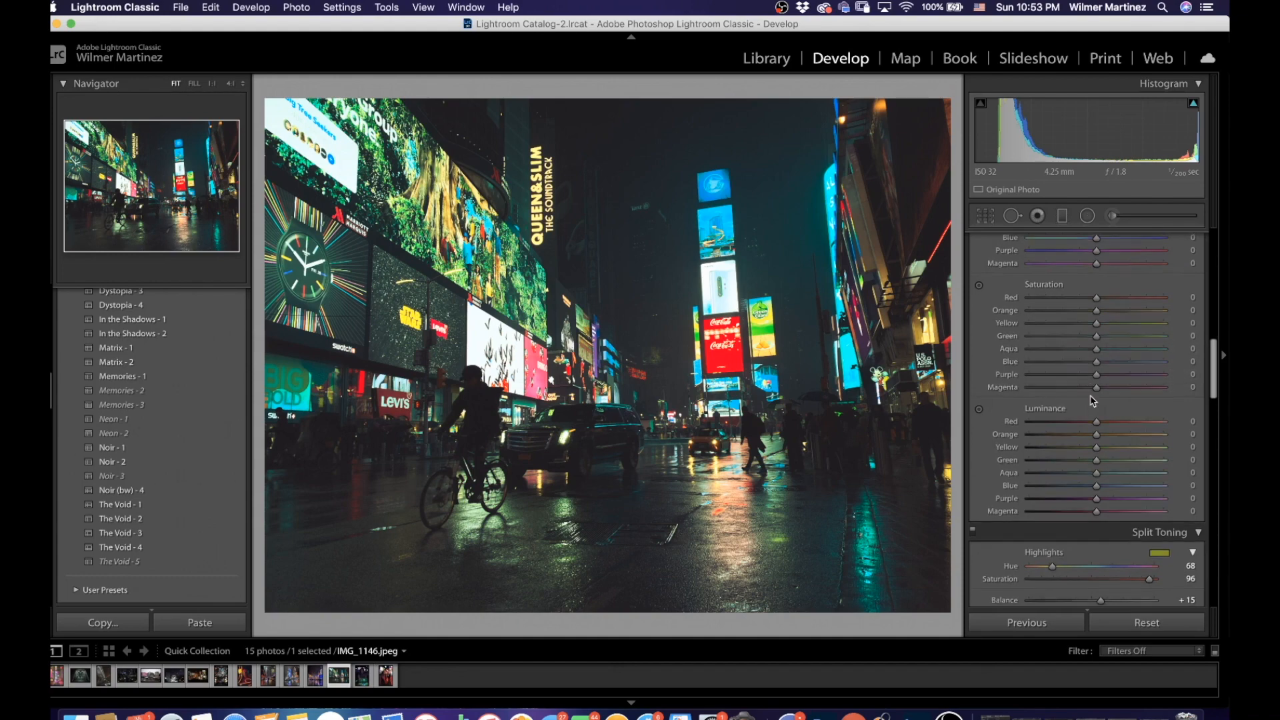
scroll(1092, 401, down, 6)
scroll(1093, 401, up, 2)
drag(1093, 400, 1126, 422)
scroll(1127, 420, up, 3)
scroll(1074, 373, down, 4)
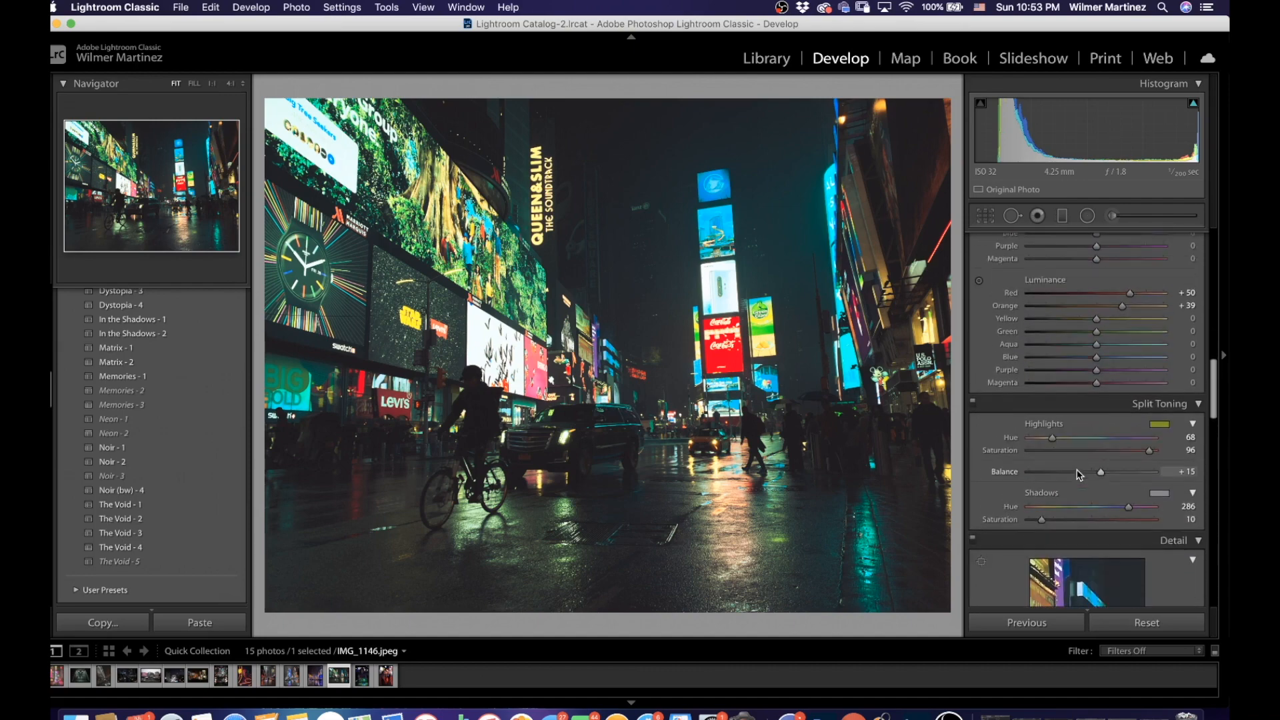
Shift the blues in HSL by setting Blue Luminance to +68 and Blue Hue to -24
drag(1096, 433, 1142, 413)
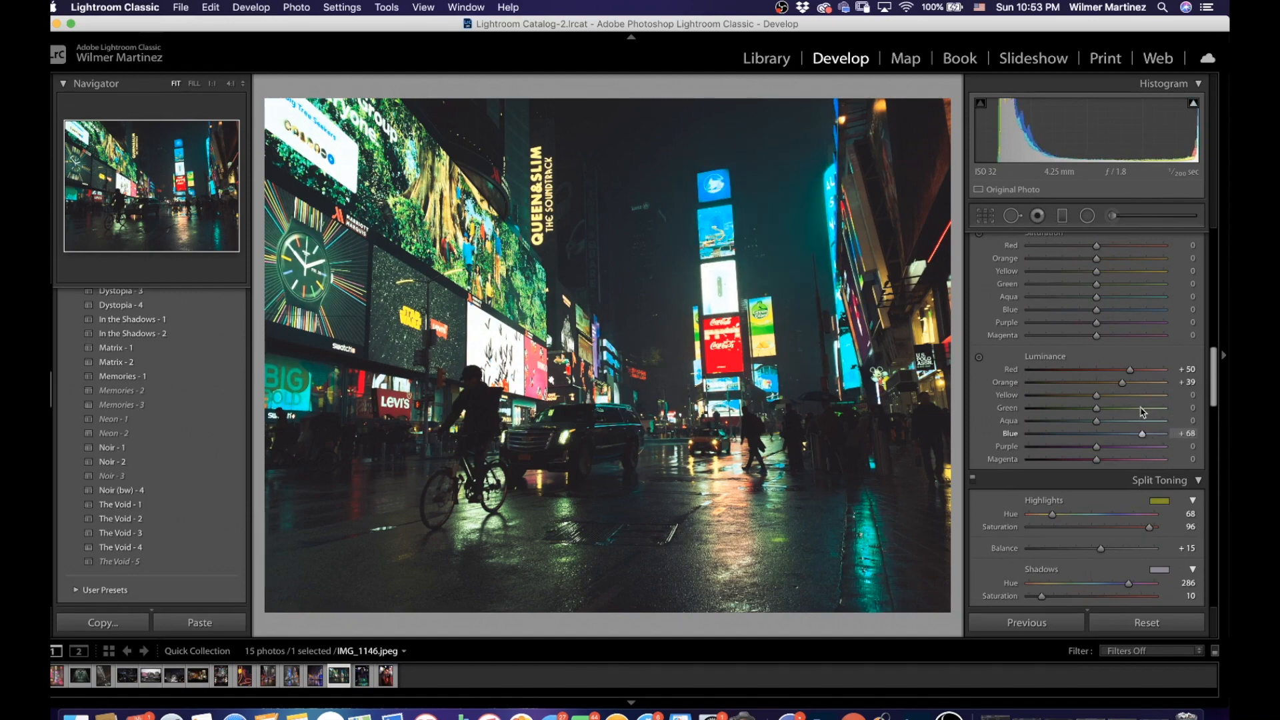
scroll(1133, 420, up, 3)
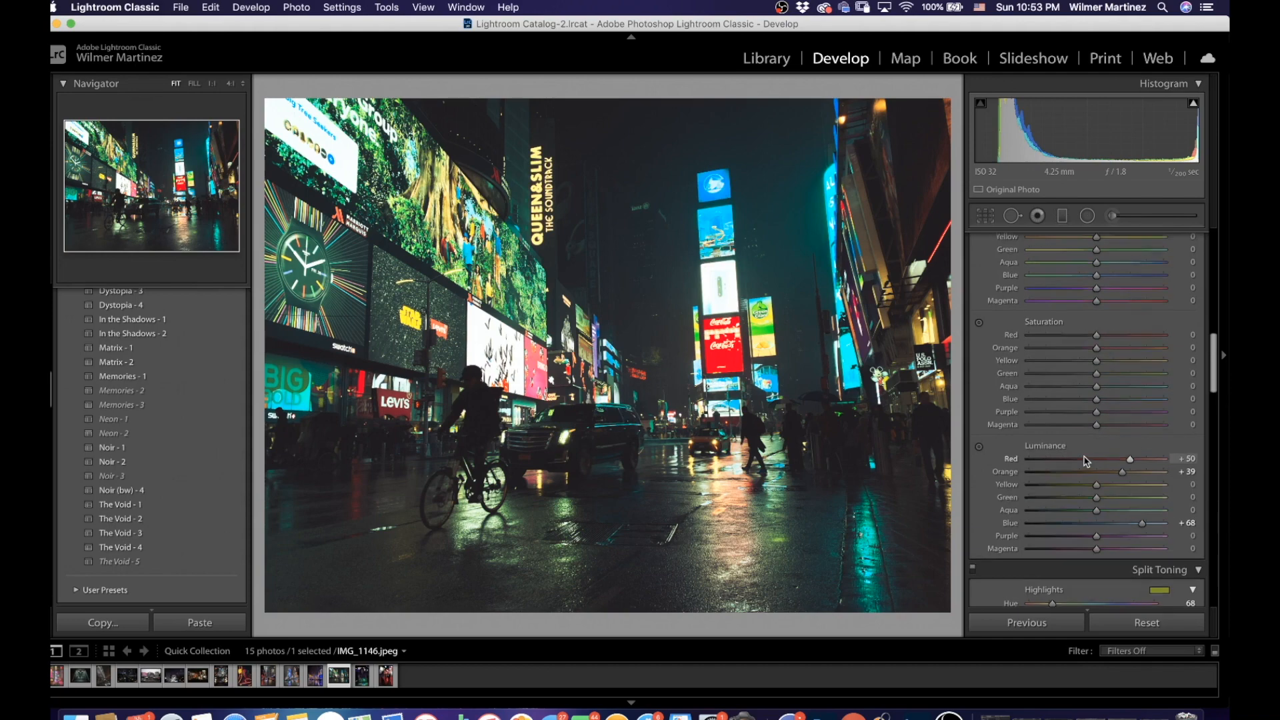
scroll(1087, 460, up, 4)
drag(1094, 399, 1067, 388)
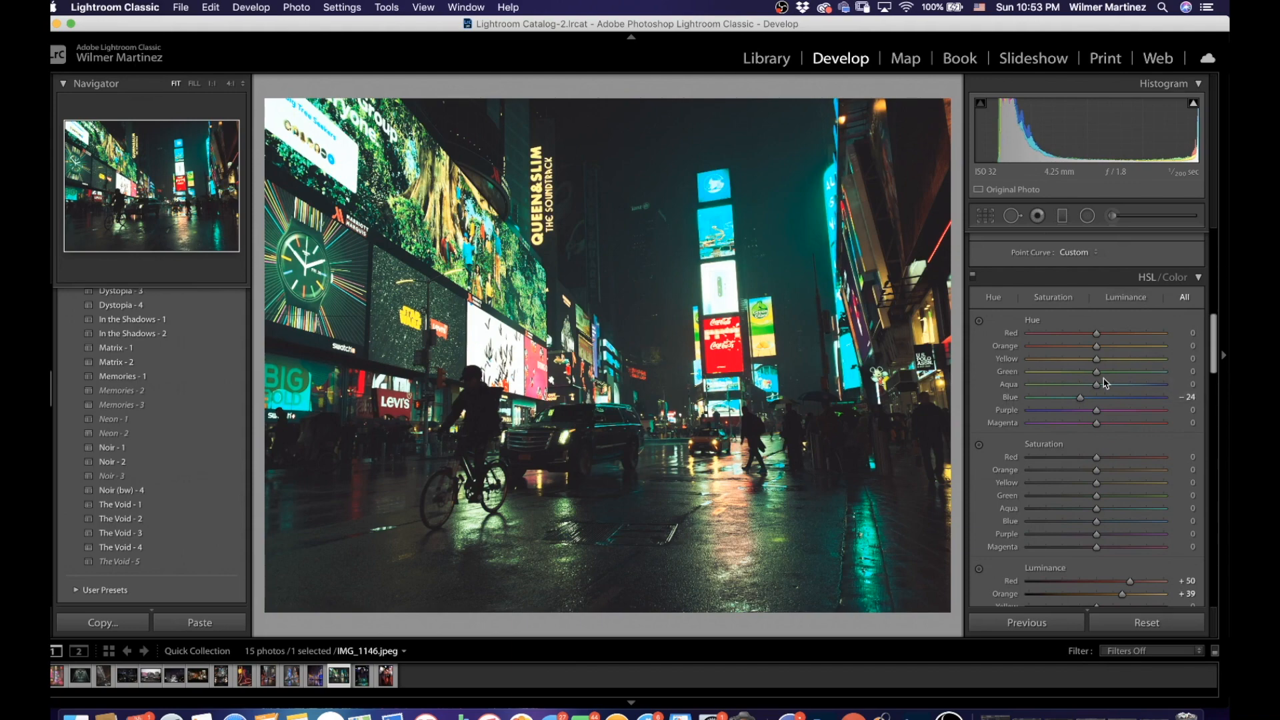
Review the basic tone, HSL and split toning settings, and compare the edited photo with the original
scroll(1105, 383, up, 10)
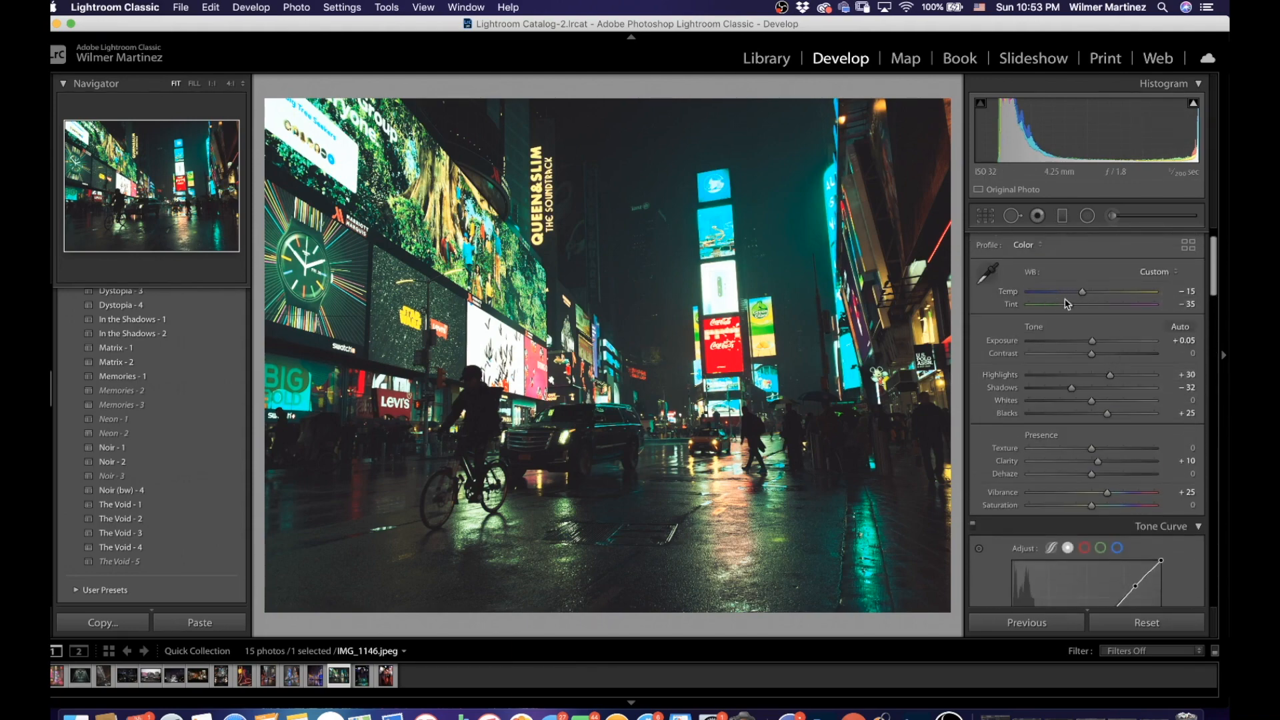
scroll(1050, 333, down, 15)
scroll(1050, 336, up, 8)
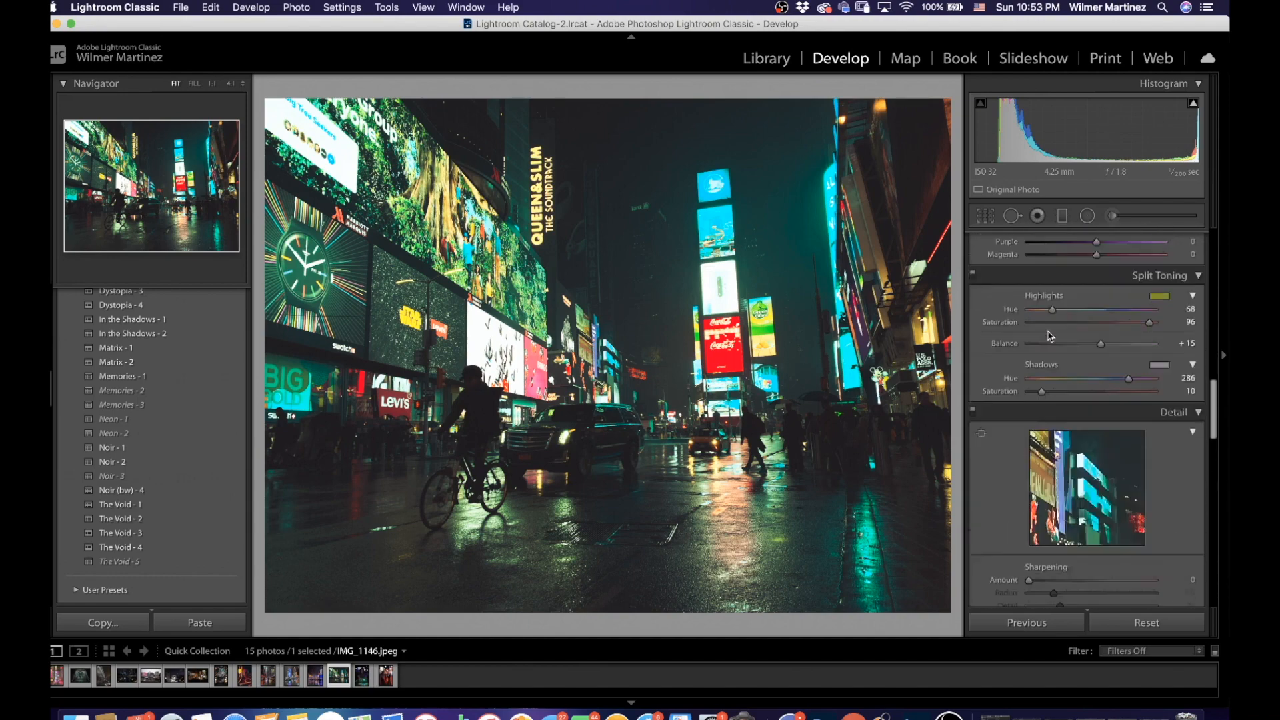
scroll(1067, 358, up, 2)
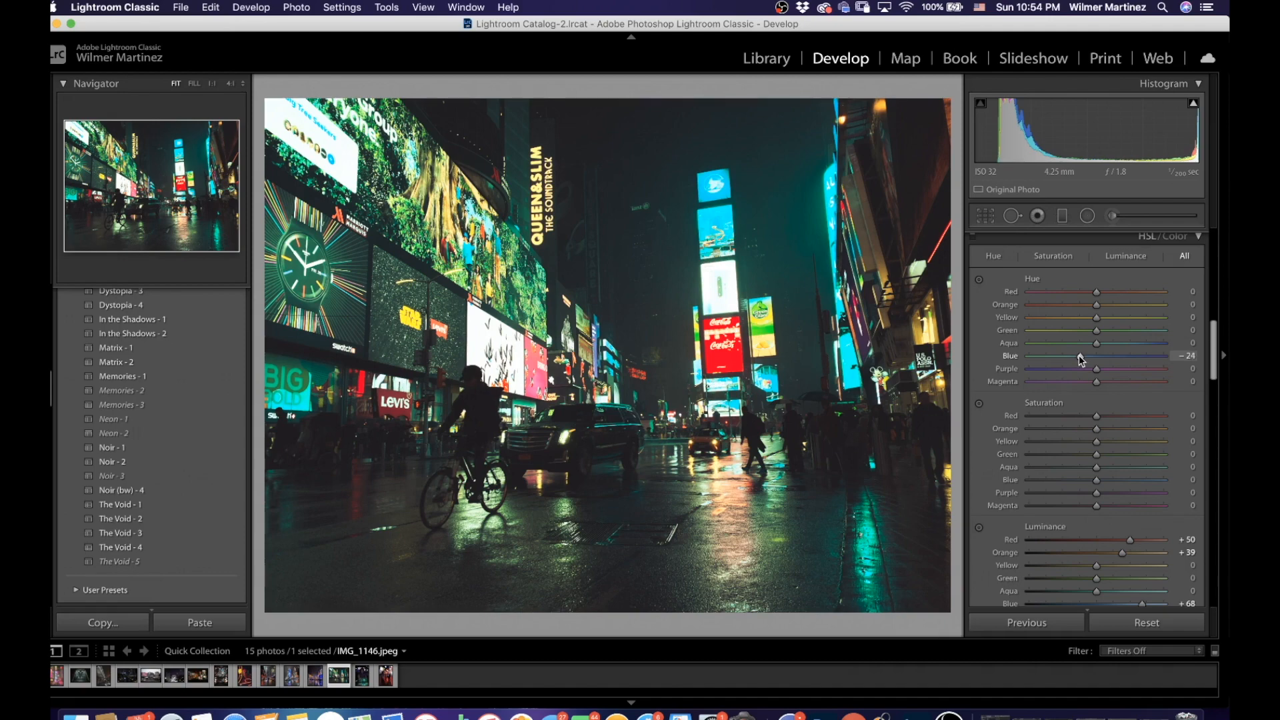
scroll(1105, 345, up, 2)
mouse_move(1118, 344)
mouse_down()
mouse_move(1137, 341)
mouse_move(1123, 342)
mouse_up()
key(backslash)
key(backslash)
Set the Green Primary Hue in the camera calibration to +24
scroll(1012, 393, down, 15)
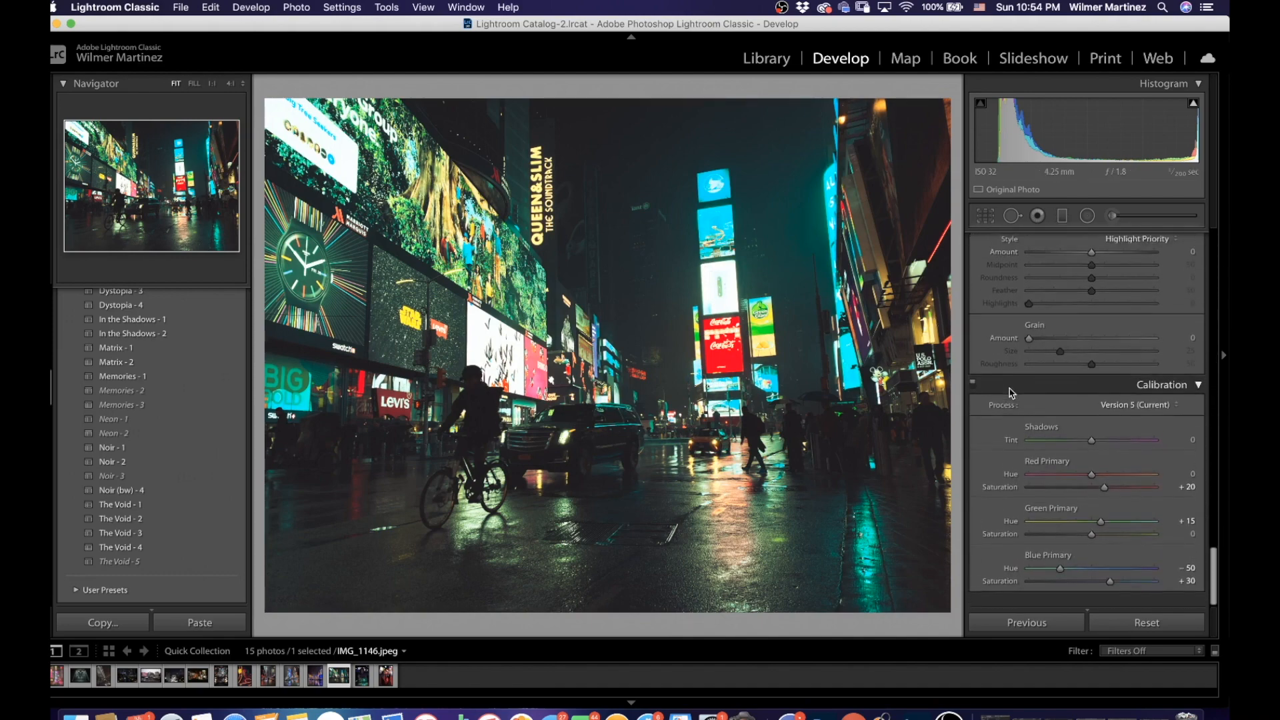
drag(1101, 531, 1106, 531)
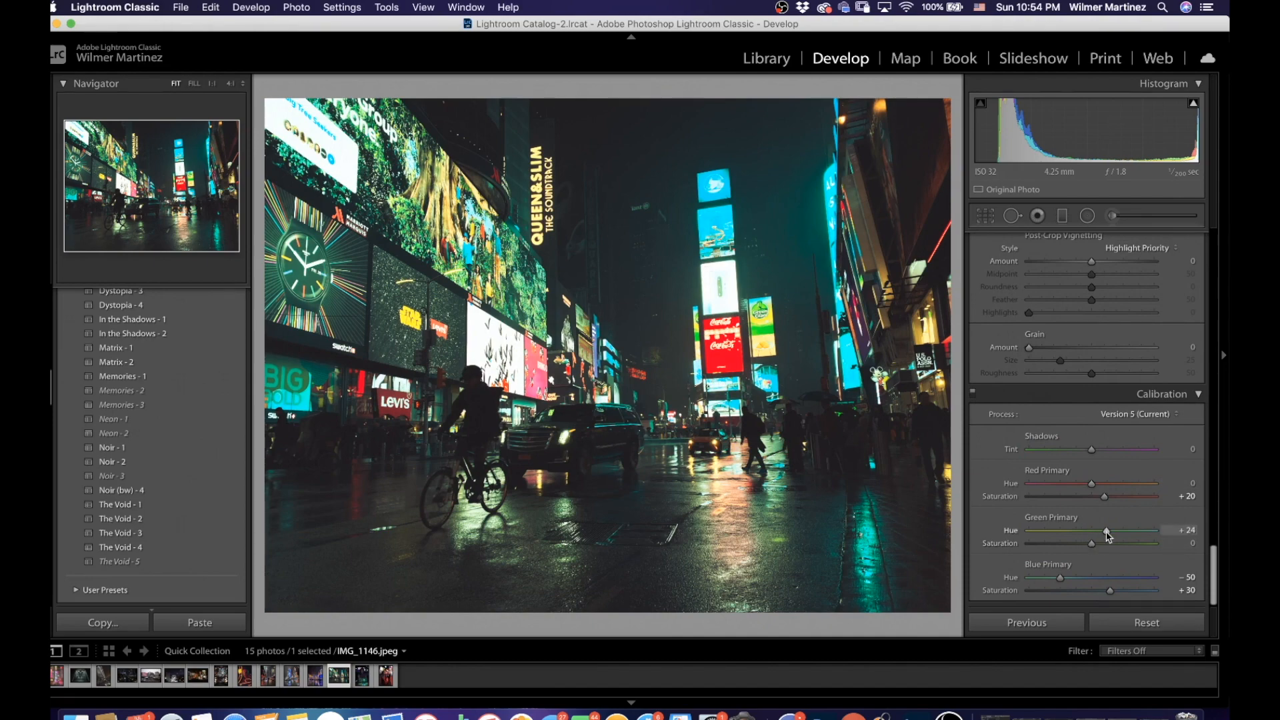